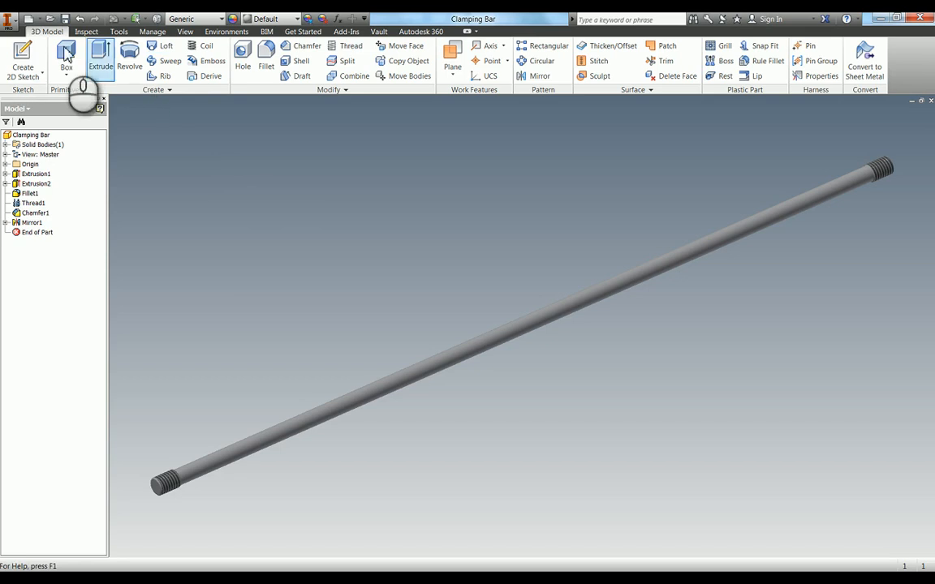
# Close the existing Clamping Bar part and start a new standard part
pyautogui.click(930, 102)
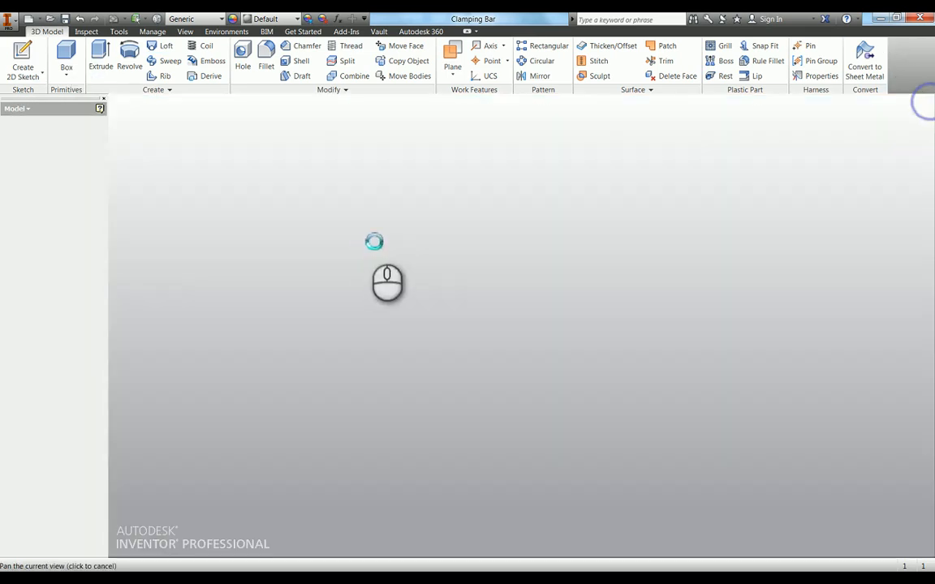
pyautogui.click(38, 18)
pyautogui.click(52, 87)
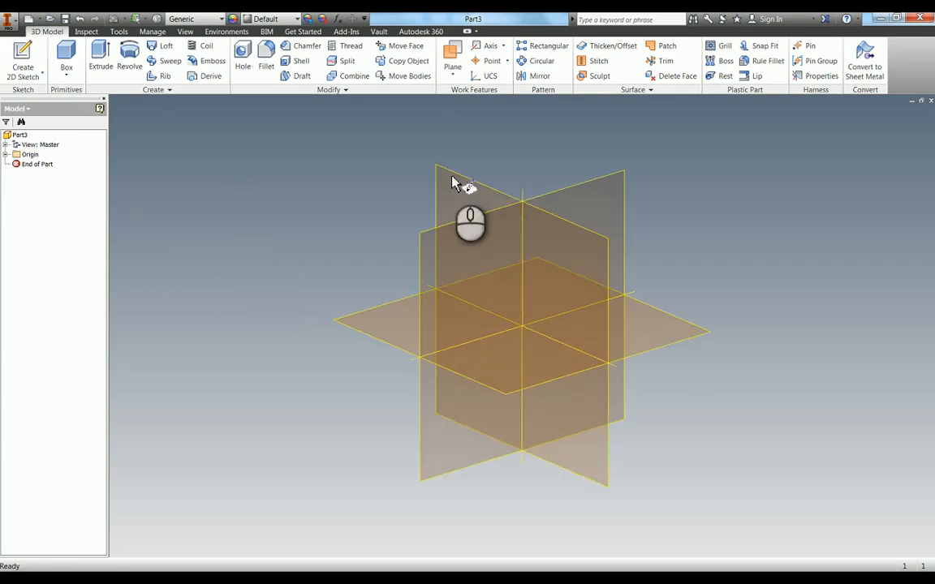
# Sketch a circle of 7 mm diameter centred on the origin on the XY plane
pyautogui.press('s')
pyautogui.click(478, 190)
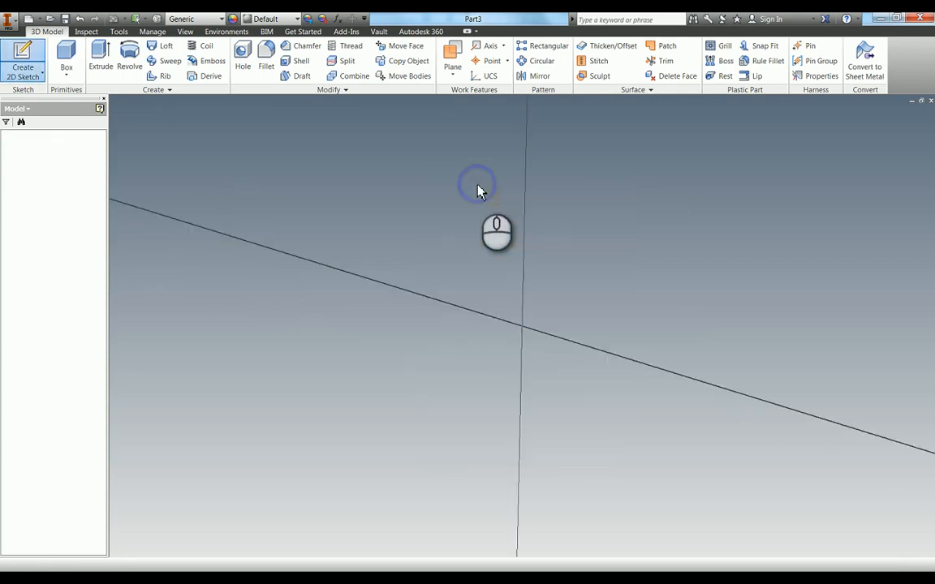
pyautogui.press('c')
pyautogui.click(522, 327)
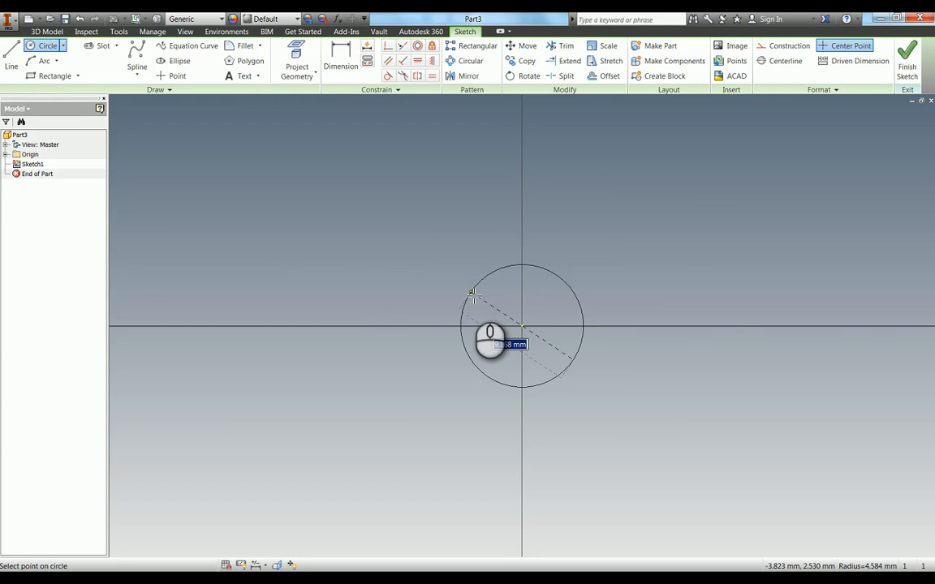
pyautogui.press('Return')
# Extrude the circle 380 mm symmetrically about the sketch plane to form the bar
pyautogui.press('e')
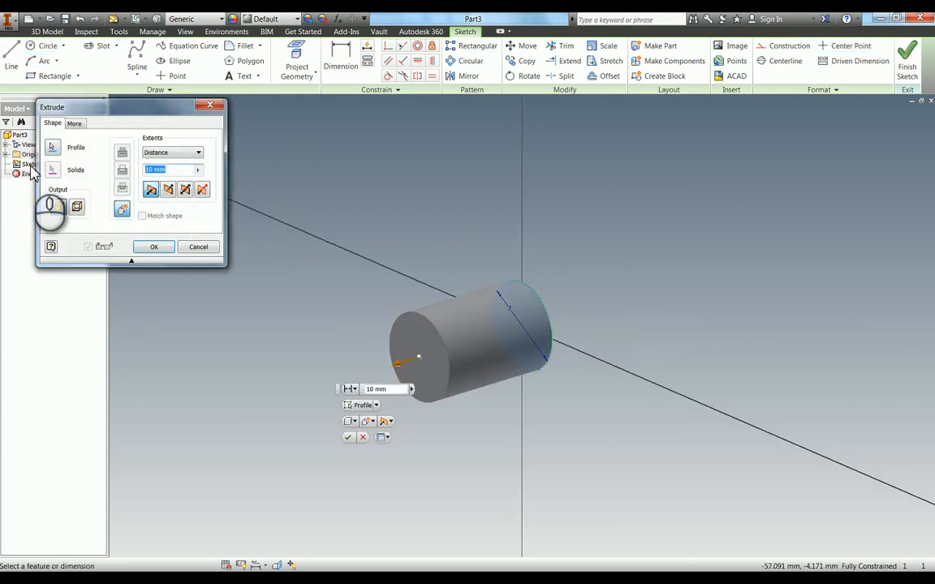
pyautogui.write('380')
pyautogui.click(185, 189)
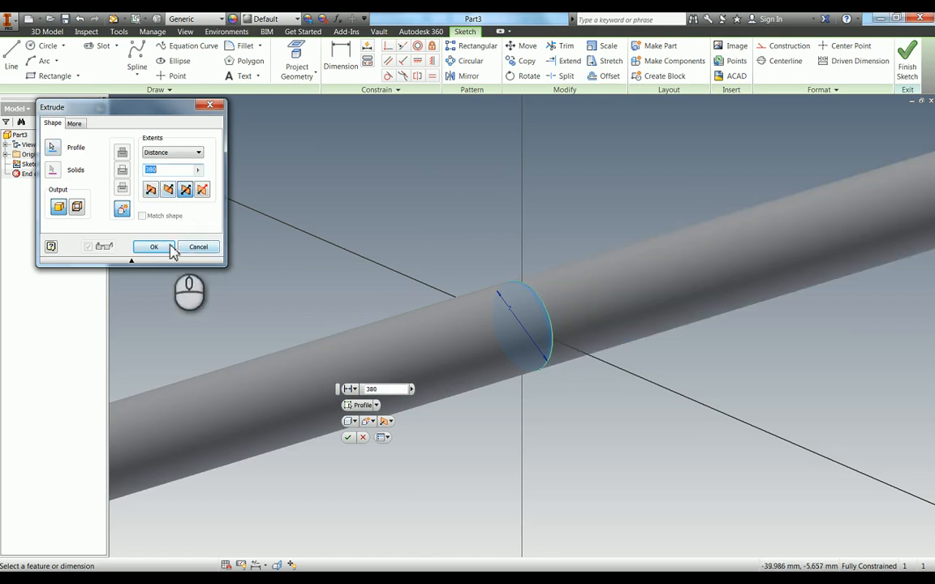
# Sketch a concentric circle of 8 mm diameter on the bar's near end face
pyautogui.middleClick(553, 272)
pyautogui.middleClick(552, 272)
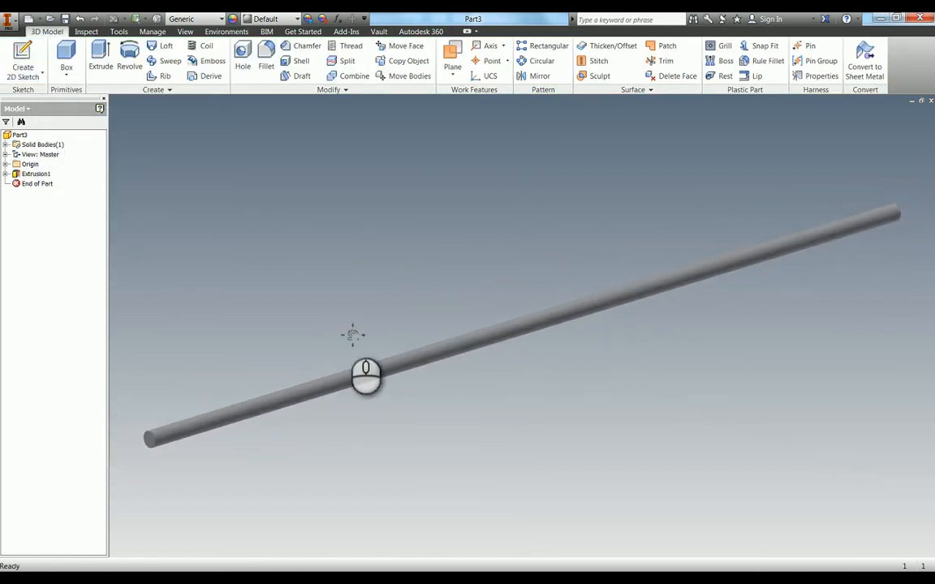
pyautogui.moveTo(347, 329); pyautogui.dragTo(560, 277, button='middle')
pyautogui.scroll(-1, 363, 423)
pyautogui.scroll(-5, 365, 424)
pyautogui.scroll(-3, 459, 415)
pyautogui.press('s')
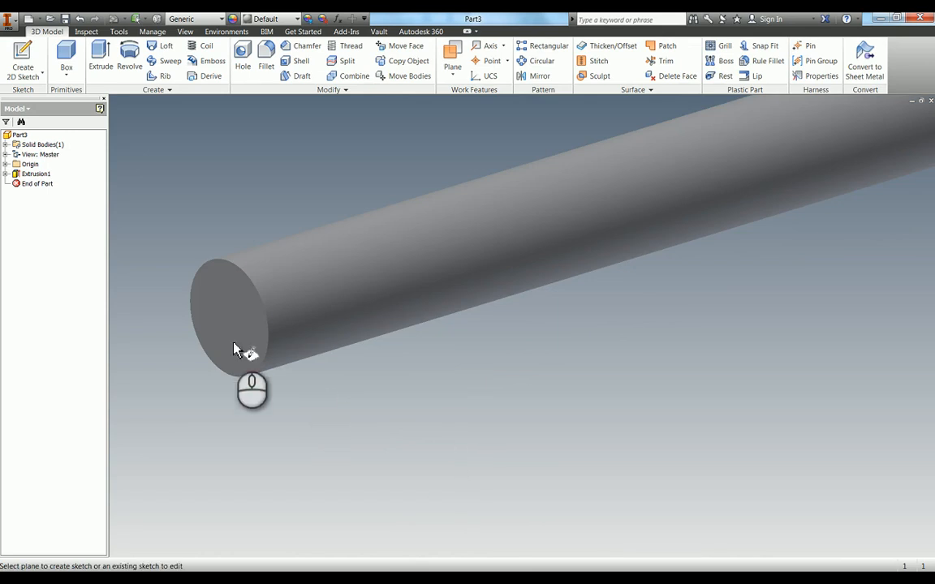
pyautogui.click(228, 337)
pyautogui.press('c')
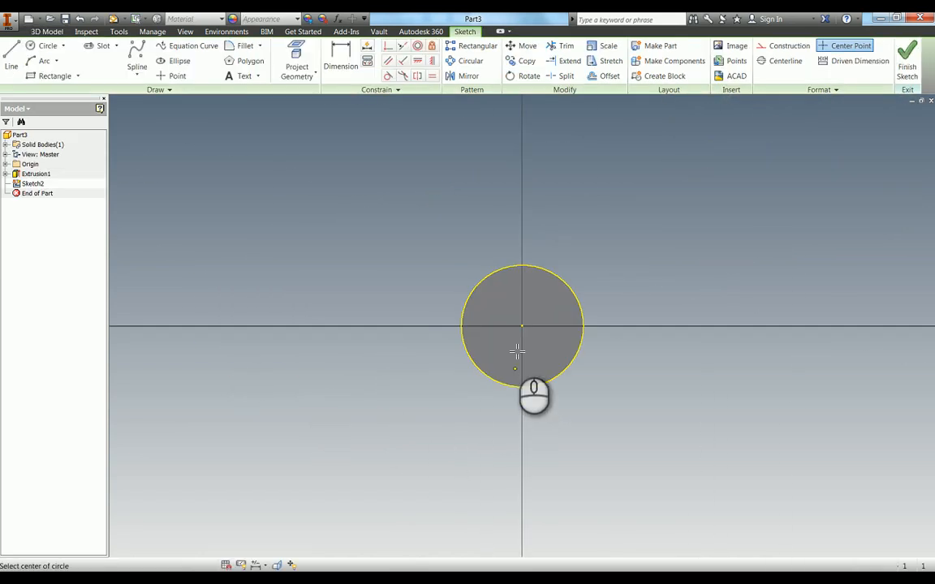
pyautogui.click(522, 327)
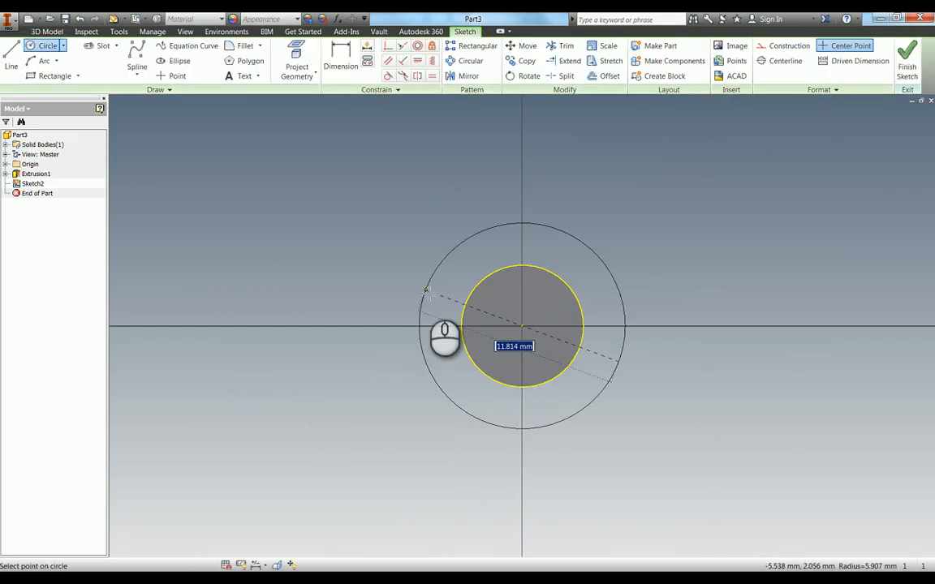
pyautogui.write('8')
pyautogui.press('Return')
# Extrude the 8 mm circle 10 mm back along the bar, joined to the existing body
pyautogui.press('e')
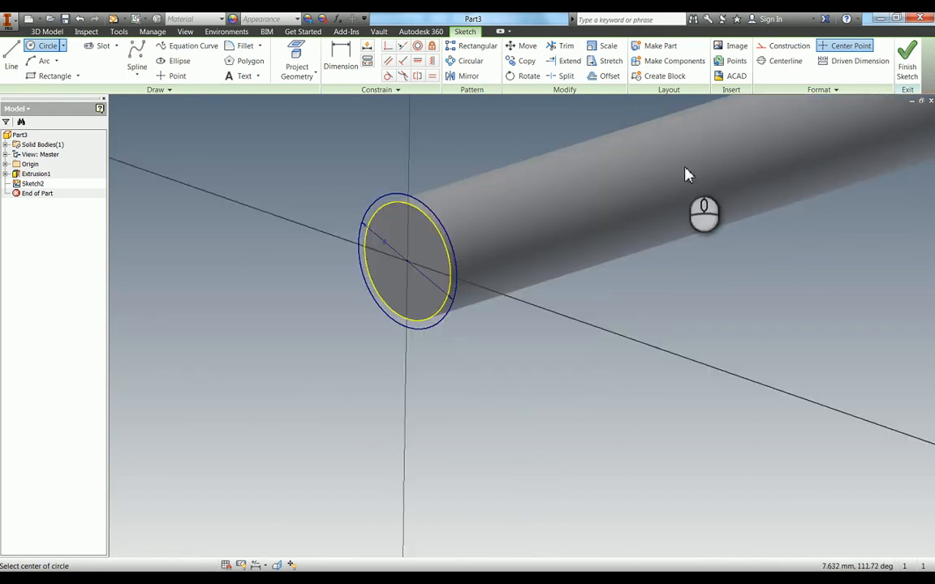
pyautogui.click(252, 273)
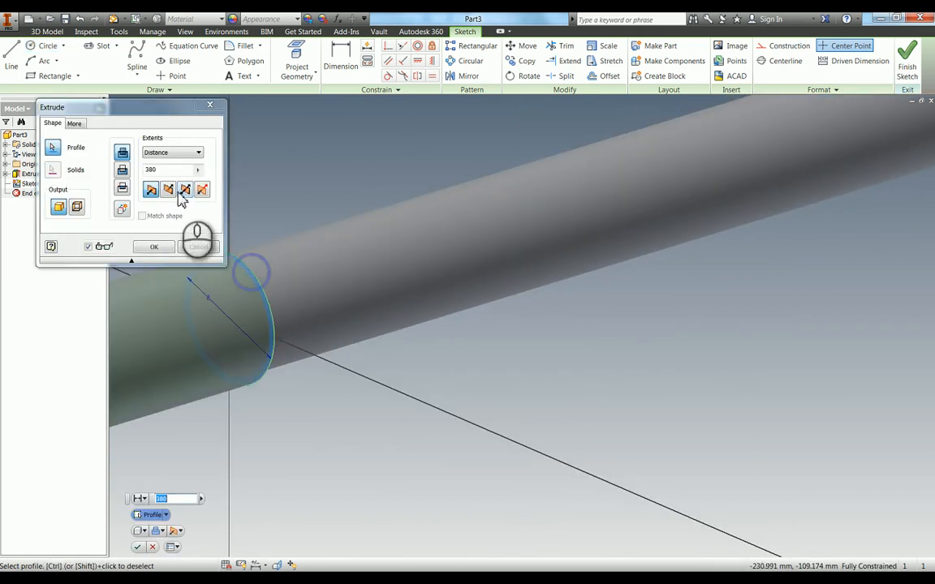
pyautogui.click(182, 160)
pyautogui.write('10')
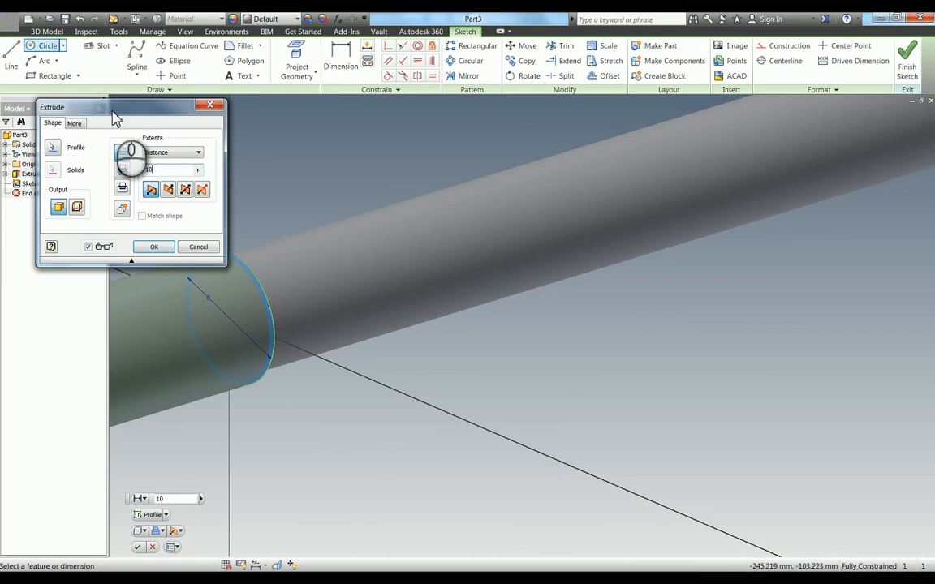
pyautogui.click(168, 189)
pyautogui.click(153, 247)
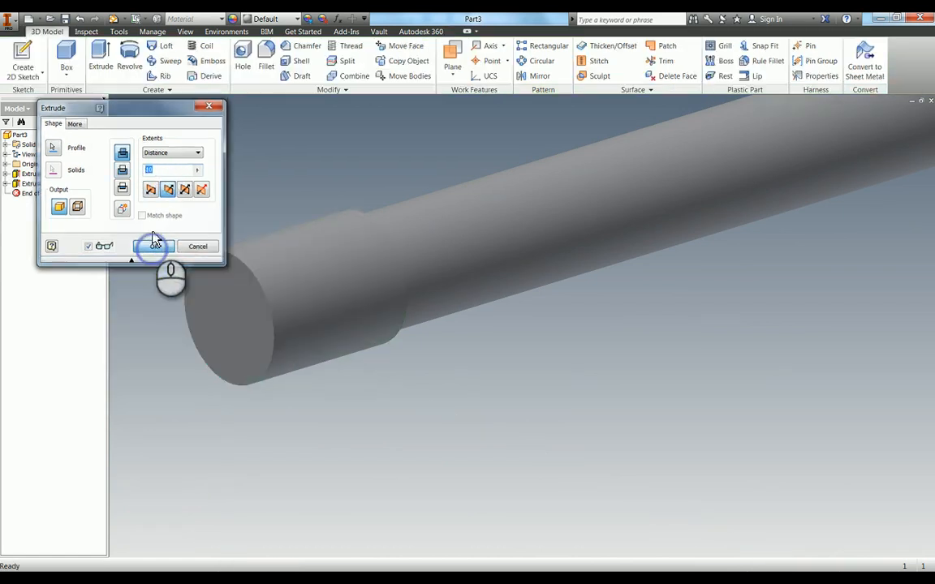
# Fillet the shoulder edge where the thicker end section meets the bar with a 0.5 mm radius
pyautogui.press('f')
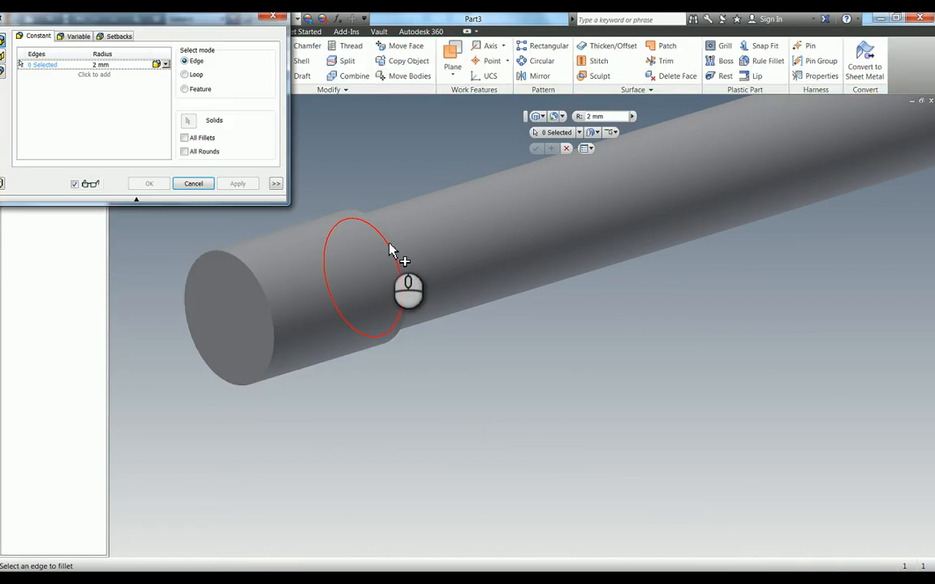
pyautogui.click(392, 252)
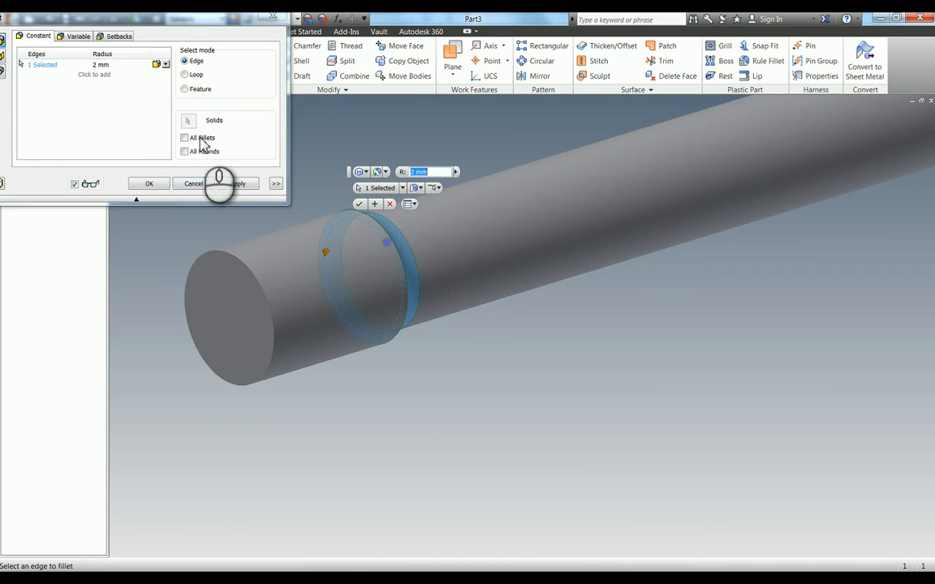
pyautogui.click(103, 65)
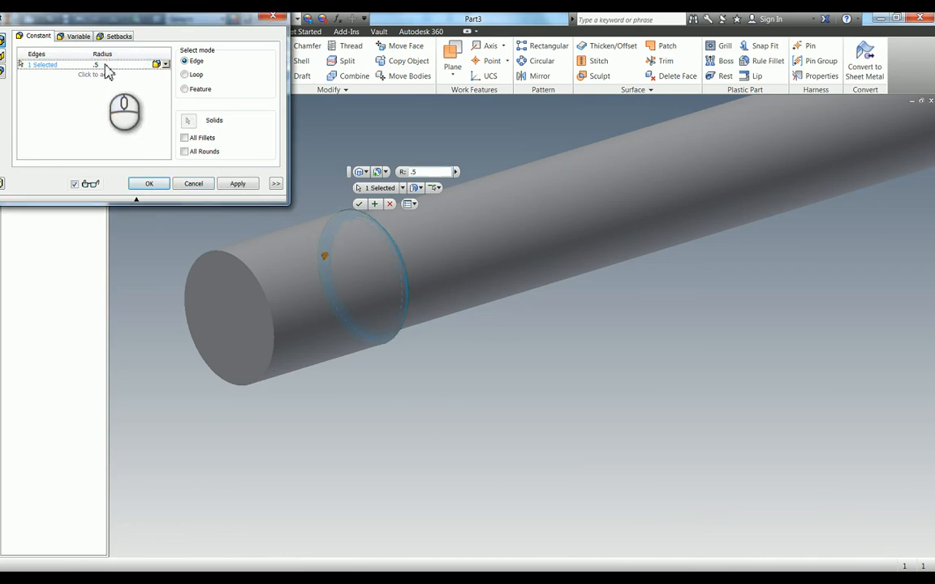
pyautogui.click(237, 183)
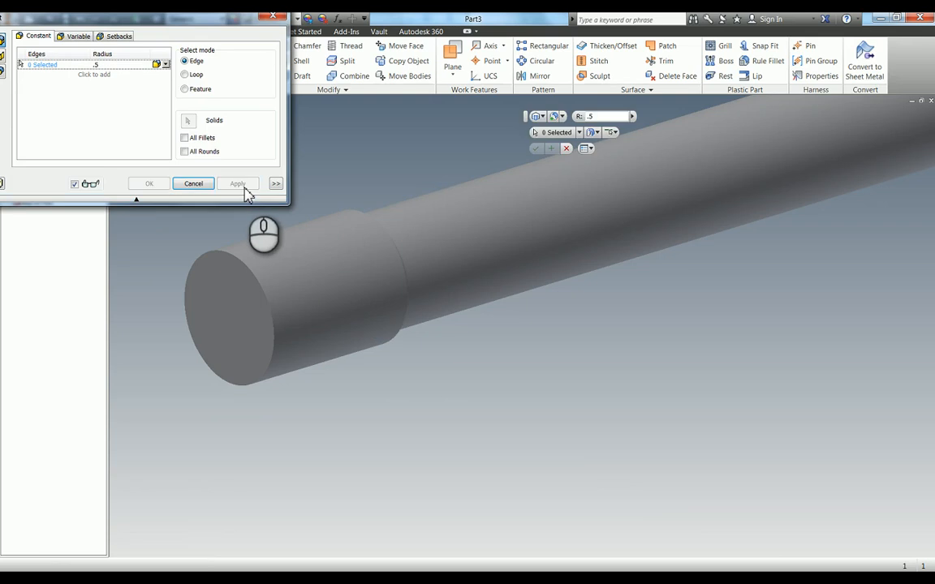
pyautogui.click(193, 184)
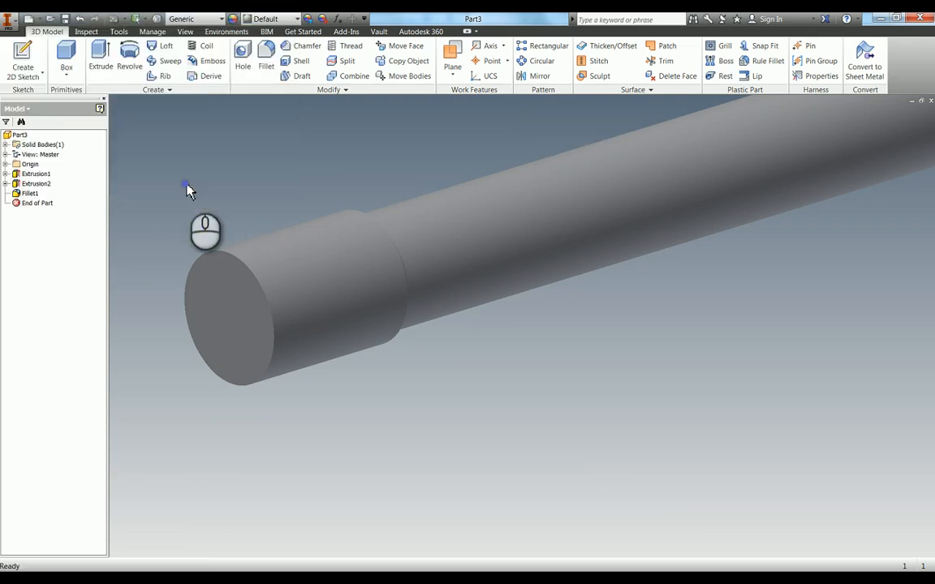
# Chamfer the outer circular edge of the bar's thicker end by an equal distance
pyautogui.hotkey('ctrl', 'shift', 'k')
pyautogui.click(243, 273)
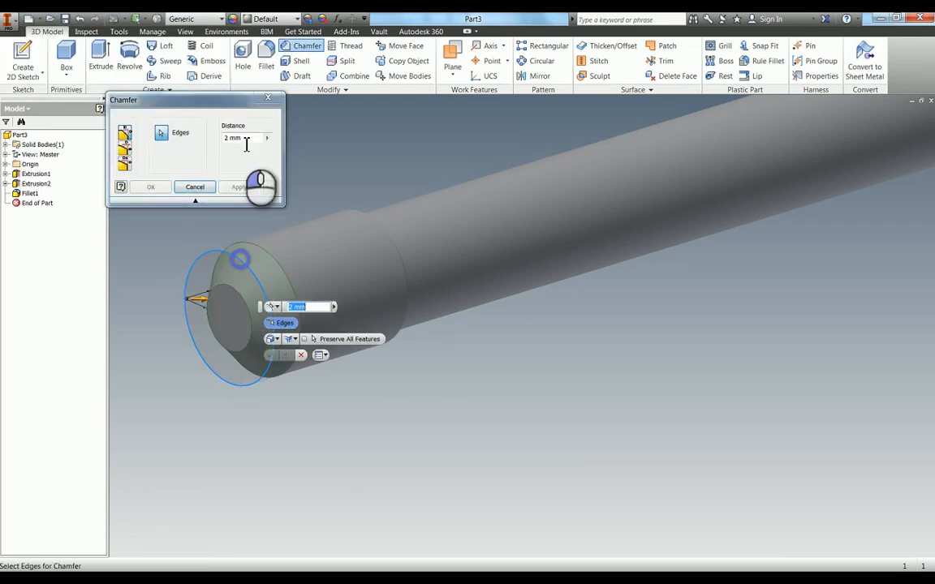
pyautogui.click(253, 137)
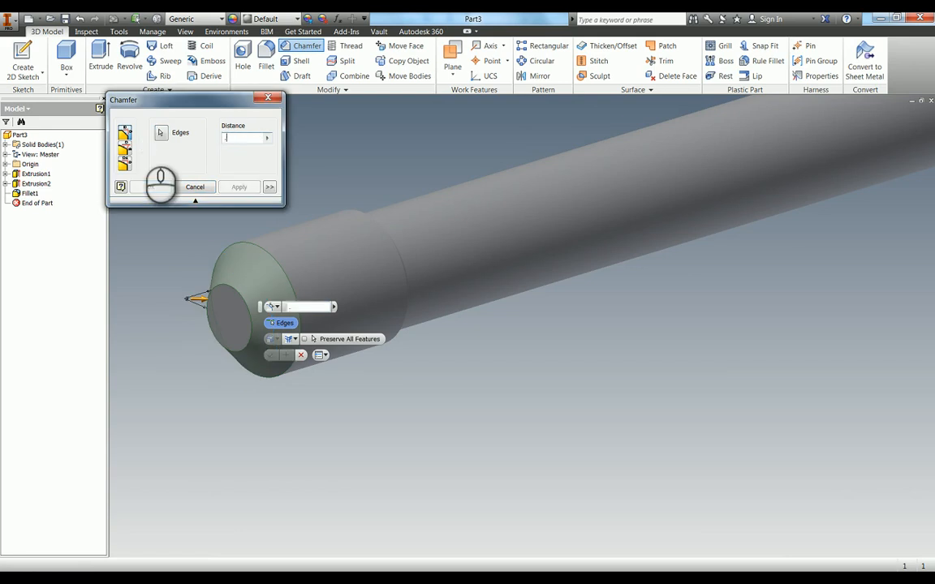
pyautogui.click(150, 186)
# Add a full-length right-hand M8x1.25 thread, ANSI Metric M Profile class 6g, to the 8 mm end section
pyautogui.click(345, 45)
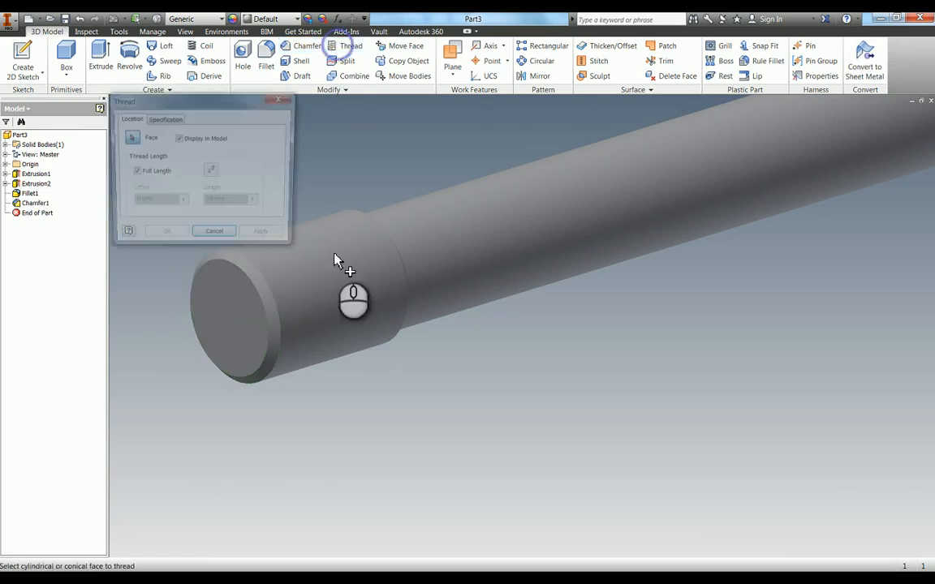
pyautogui.click(344, 266)
pyautogui.click(165, 119)
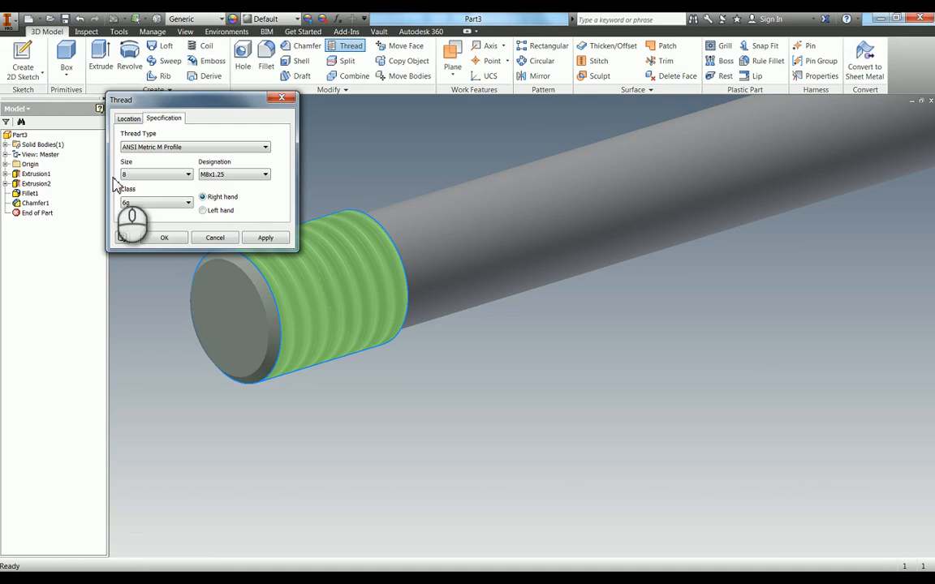
pyautogui.click(273, 240)
pyautogui.click(268, 237)
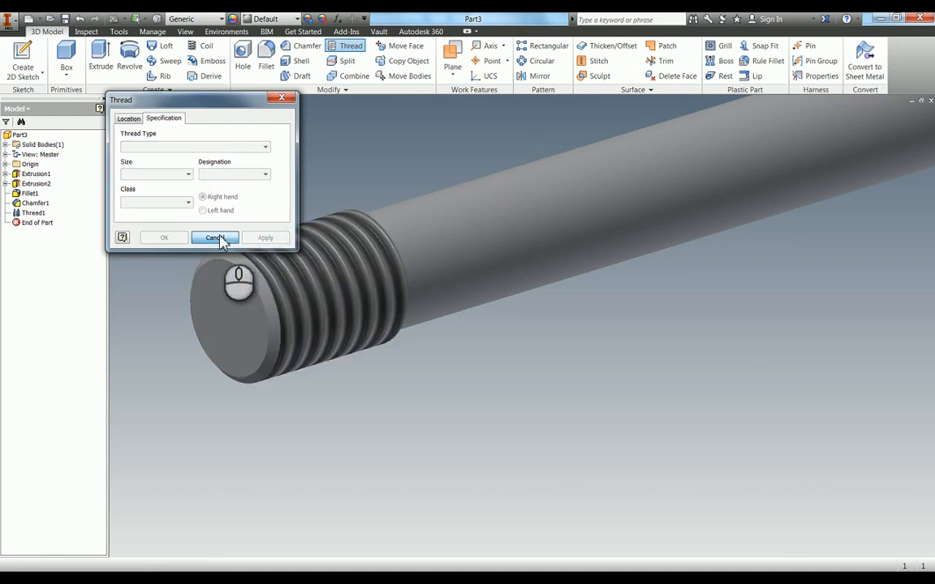
pyautogui.click(164, 238)
# Mirror the end section's extrusion, fillet, chamfer and thread about the XY plane to the bar's other end
pyautogui.hotkey('ctrl', 'shift', 'm')
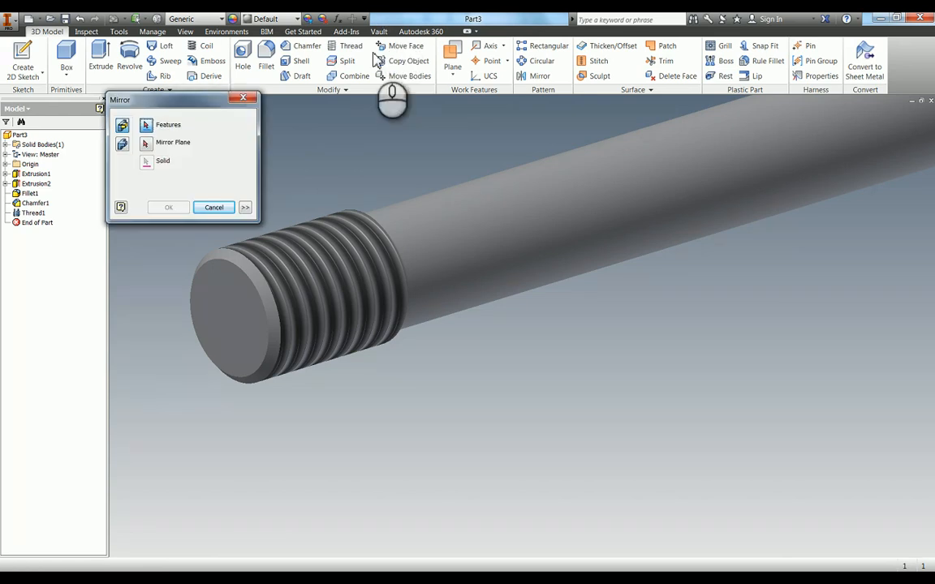
pyautogui.click(36, 184)
pyautogui.keyDown('shift'); pyautogui.click(47, 212); pyautogui.keyUp('shift')
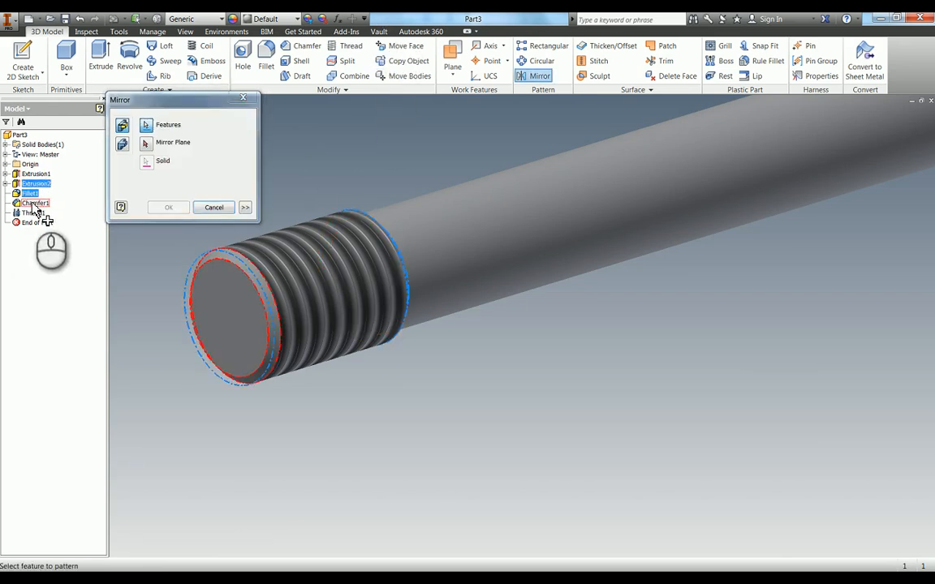
pyautogui.click(151, 147)
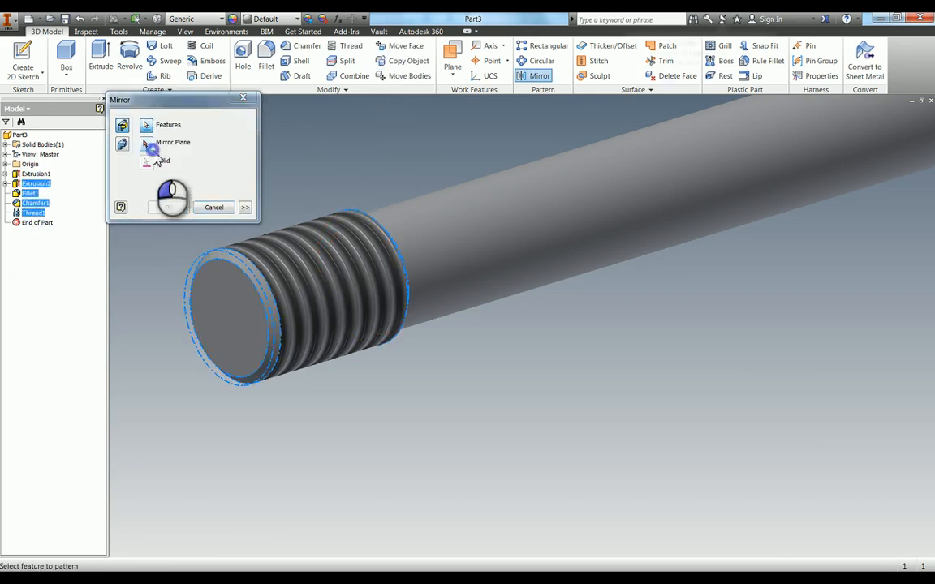
pyautogui.click(6, 164)
pyautogui.click(44, 193)
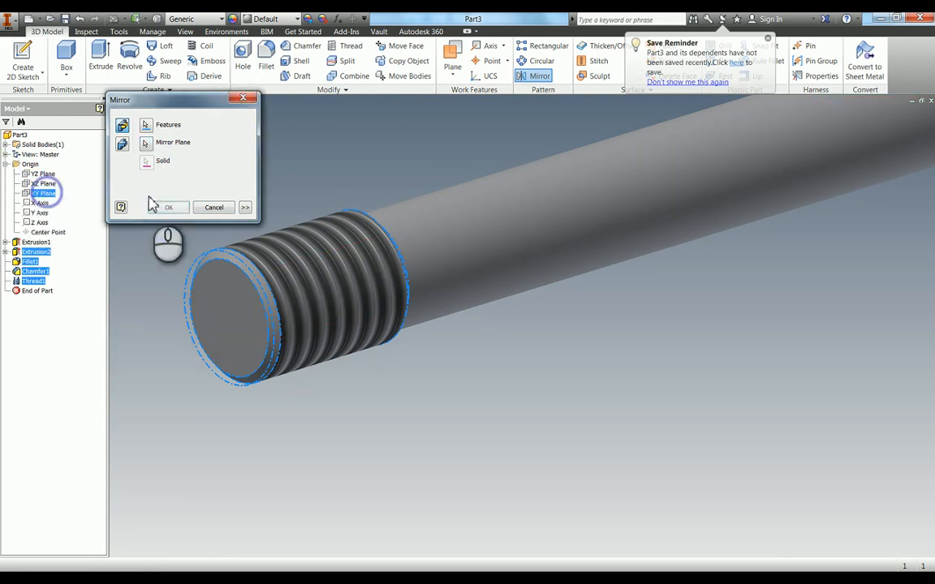
pyautogui.click(168, 207)
# Save the part as Clamping Bar in the Excavator Arm folder, replacing the existing file
pyautogui.scroll(5, 392, 357)
pyautogui.moveTo(392, 358); pyautogui.dragTo(374, 349, button='middle')
pyautogui.scroll(3, 533, 328)
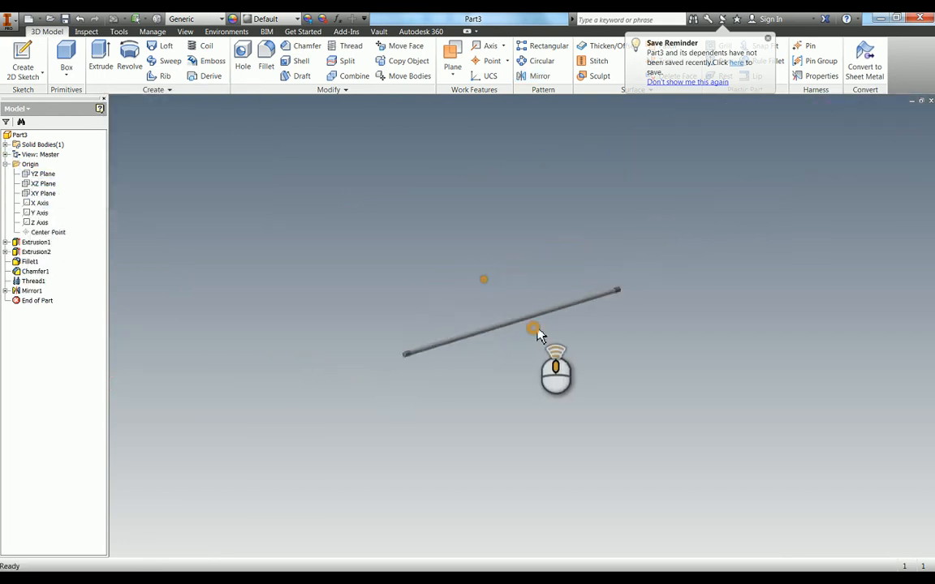
pyautogui.scroll(-5, 447, 244)
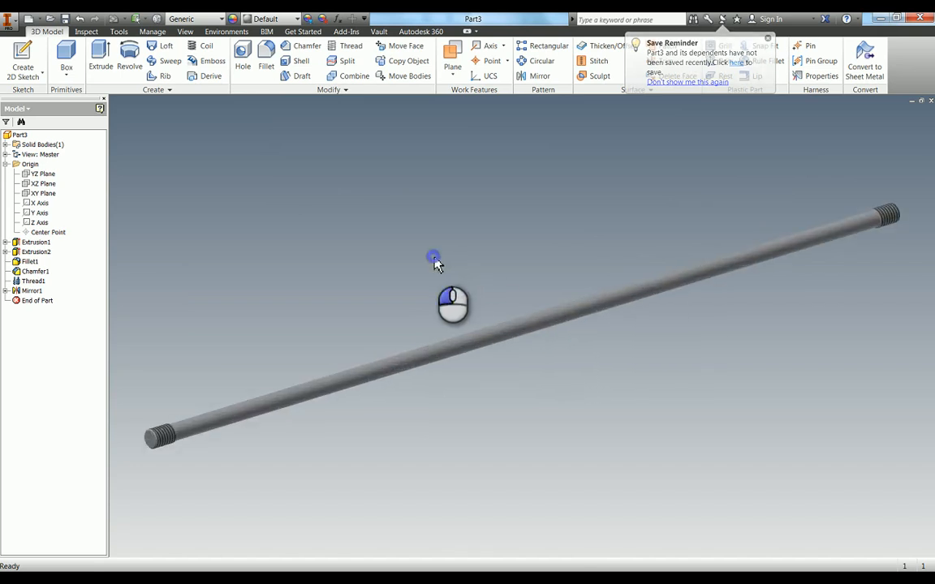
pyautogui.click(65, 18)
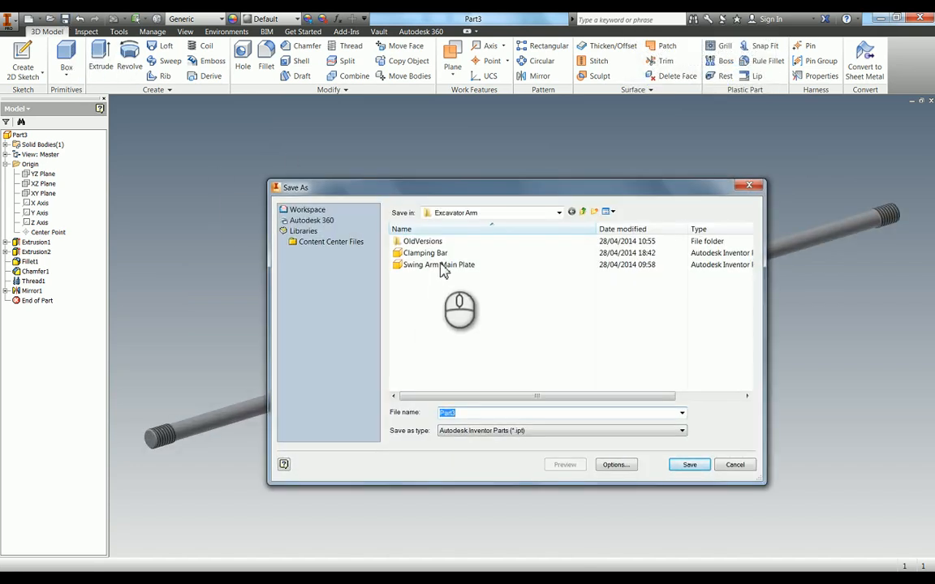
pyautogui.click(430, 253)
pyautogui.click(689, 465)
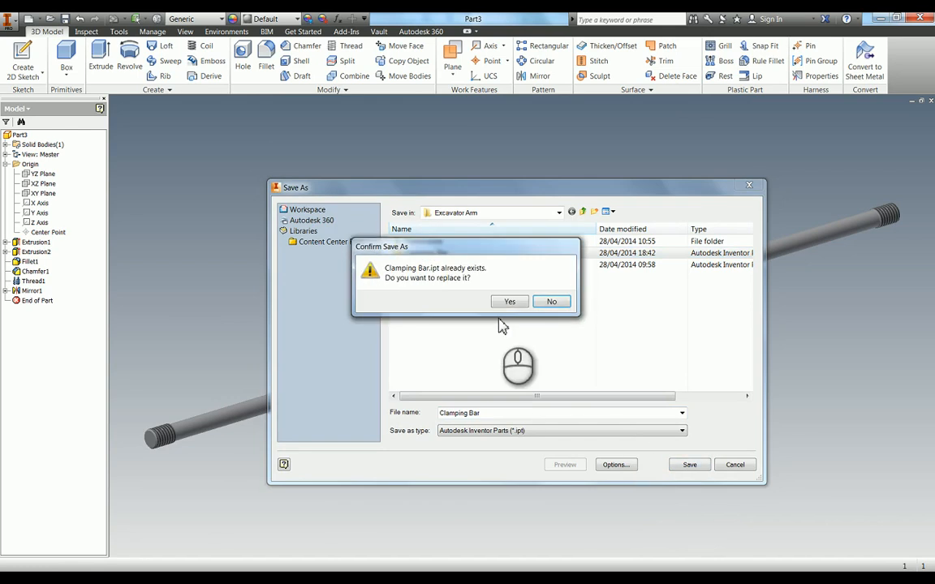
pyautogui.click(509, 303)
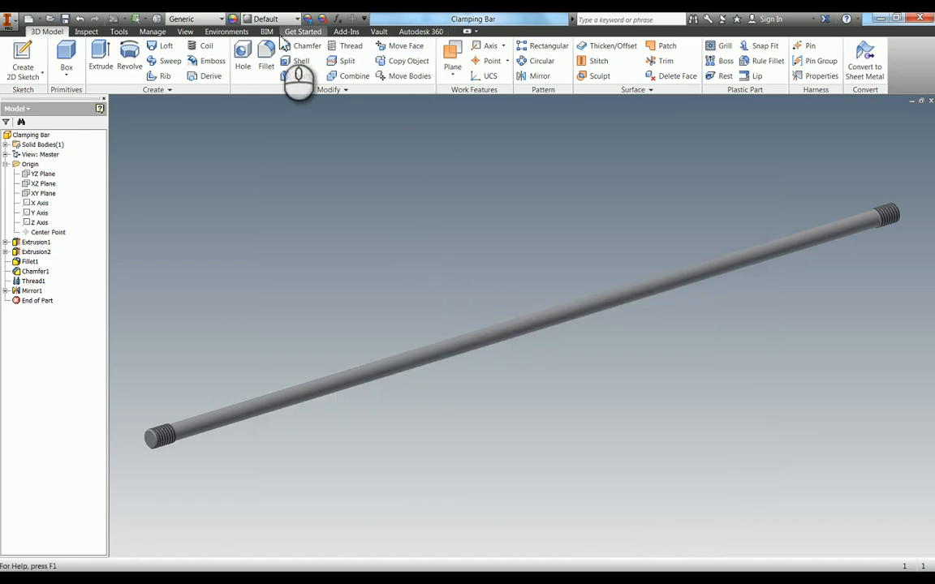
# Create an iPart from the bar and name its first member Clamping Bar 300 Stroke, accepting the filename change
pyautogui.click(152, 31)
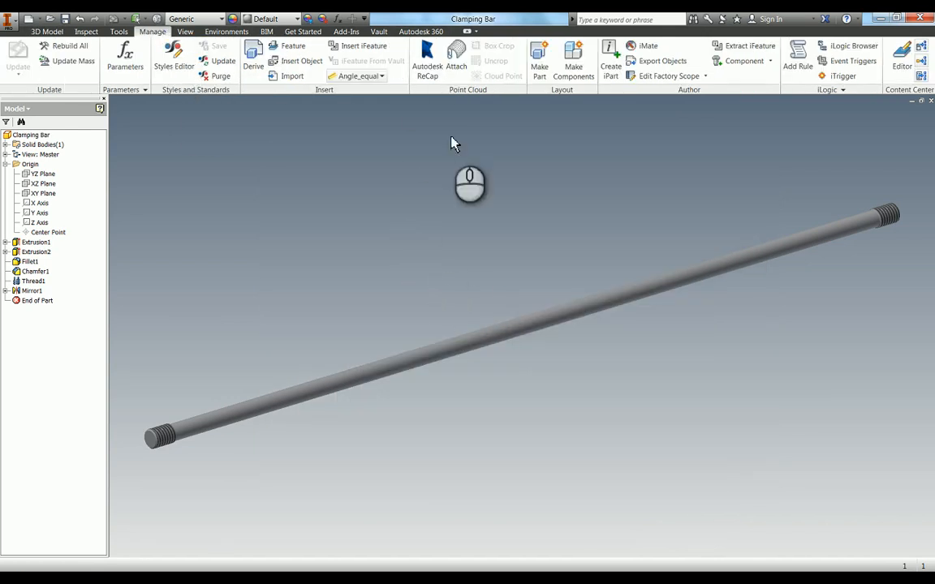
pyautogui.click(619, 70)
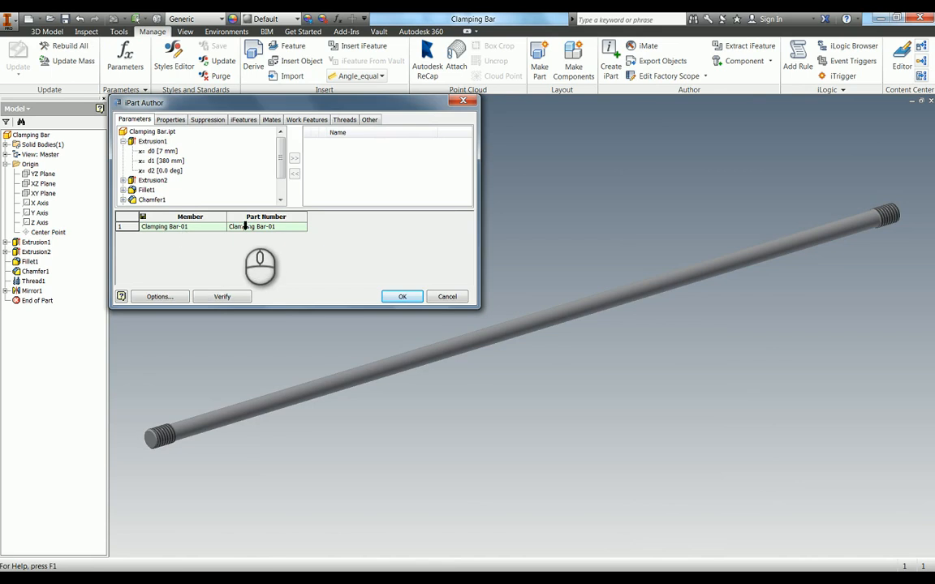
pyautogui.doubleClick(203, 230)
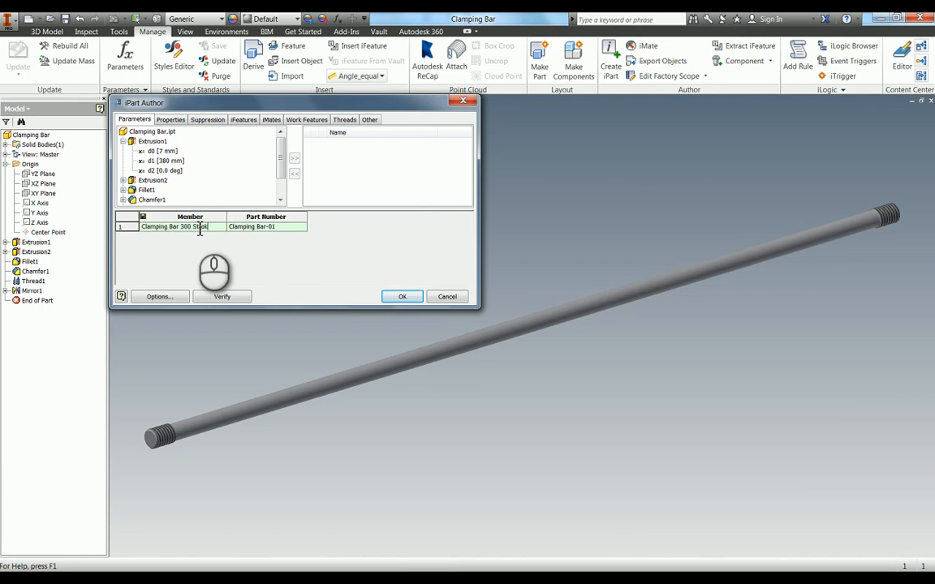
pyautogui.press('Return')
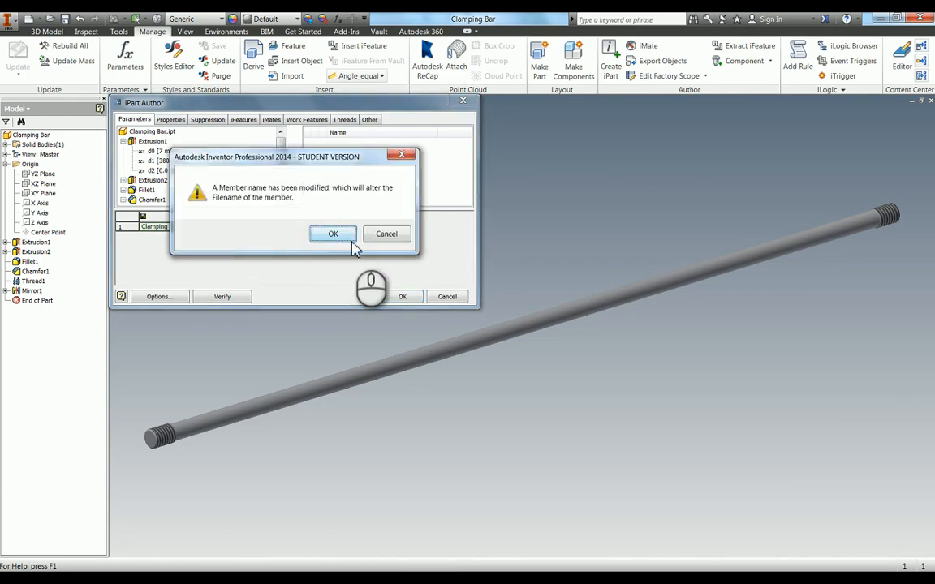
pyautogui.click(349, 237)
# Copy the first member's name, Clamping Bar 300 Stroke, into its part number
pyautogui.doubleClick(215, 228)
pyautogui.hotkey('ctrl', 'c')
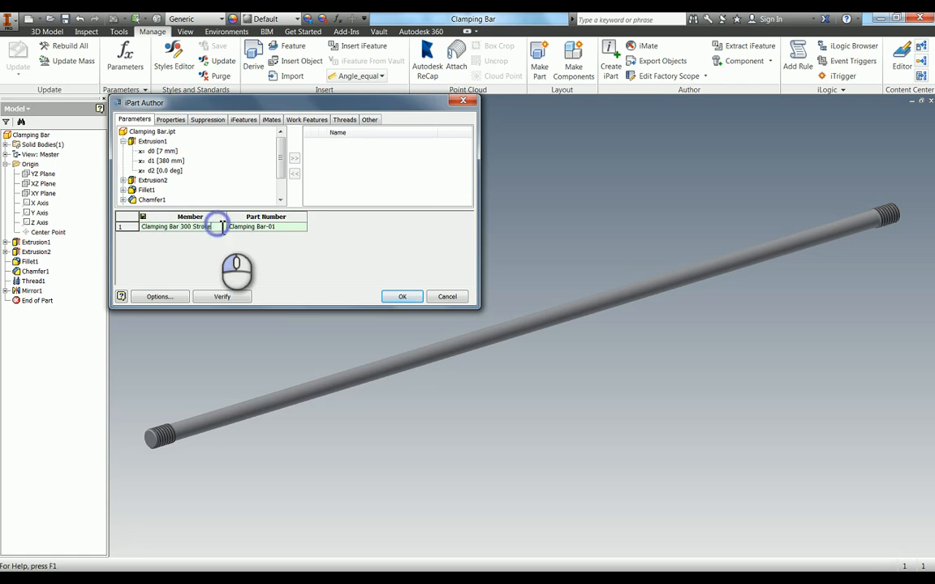
pyautogui.click(248, 227)
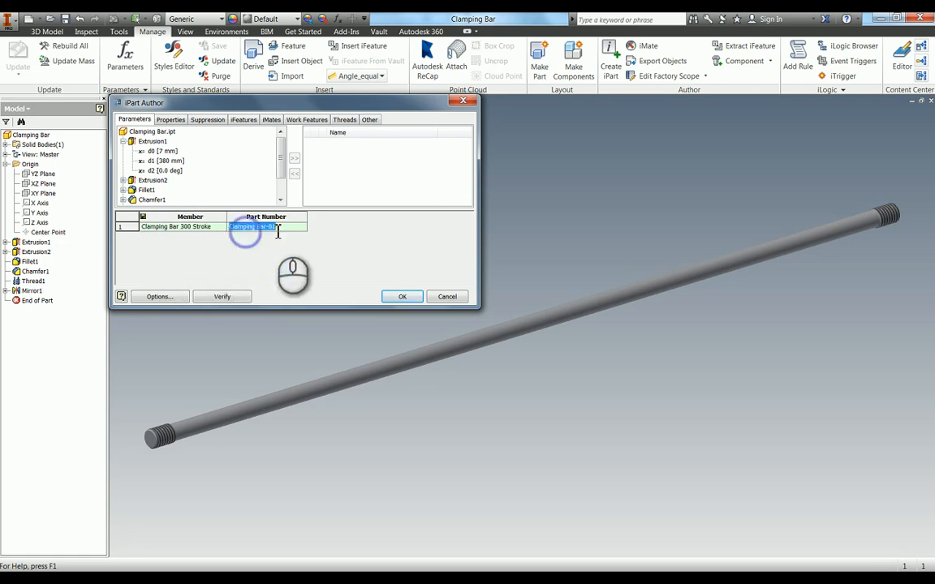
pyautogui.hotkey('ctrl', 'v')
pyautogui.click(280, 248)
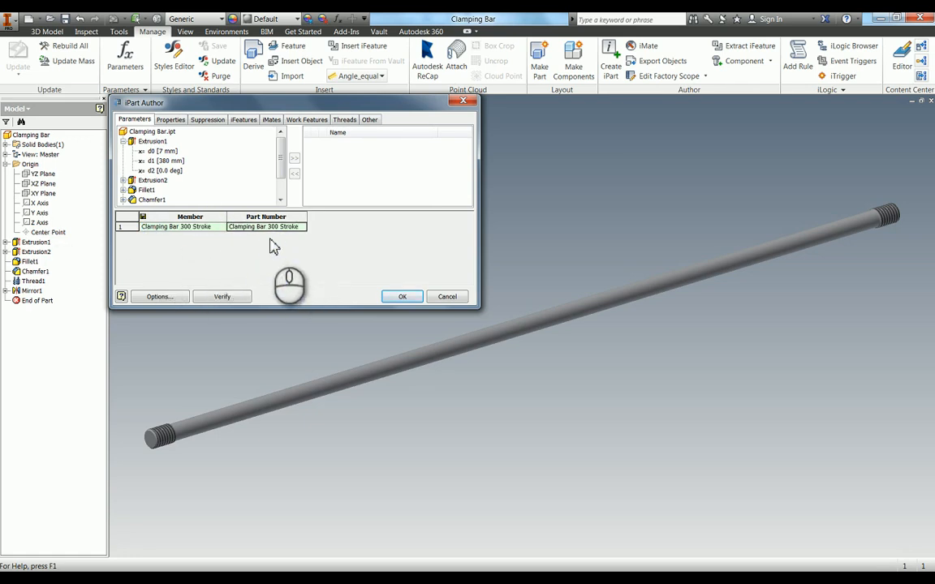
# Insert six more member rows into the iPart table, giving rows 2 to 7
pyautogui.click(203, 246)
pyautogui.rightClick(135, 234)
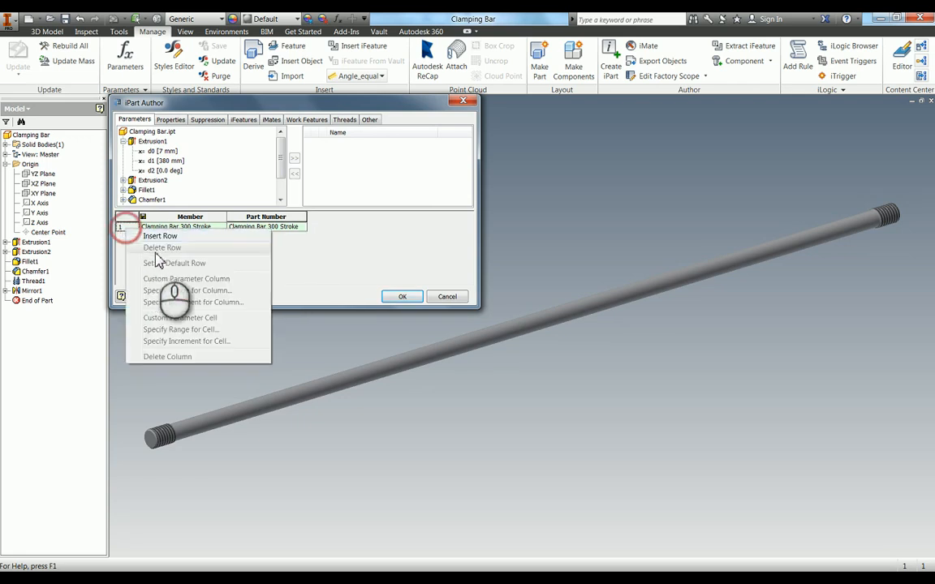
pyautogui.click(163, 241)
pyautogui.rightClick(128, 239)
pyautogui.click(155, 246)
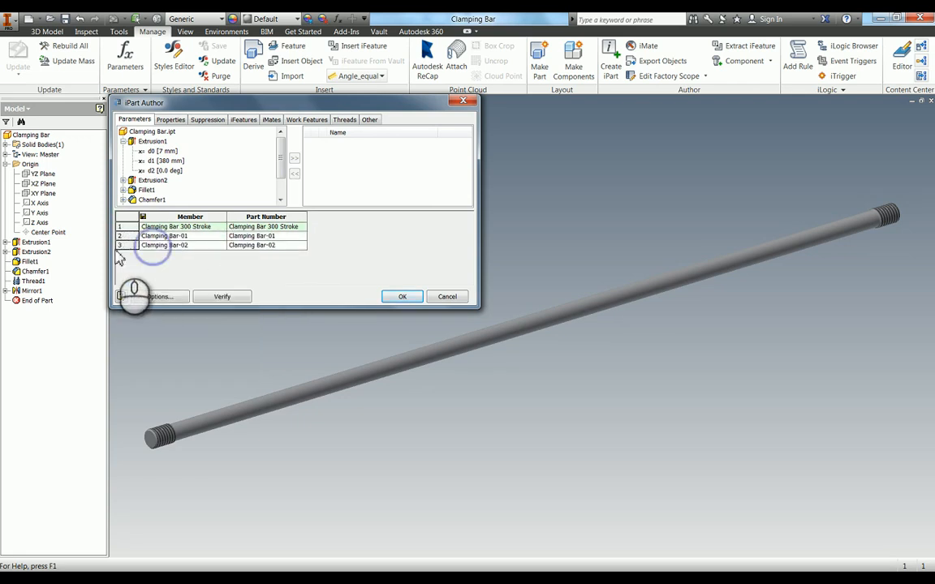
pyautogui.rightClick(130, 245)
pyautogui.click(155, 255)
pyautogui.rightClick(129, 259)
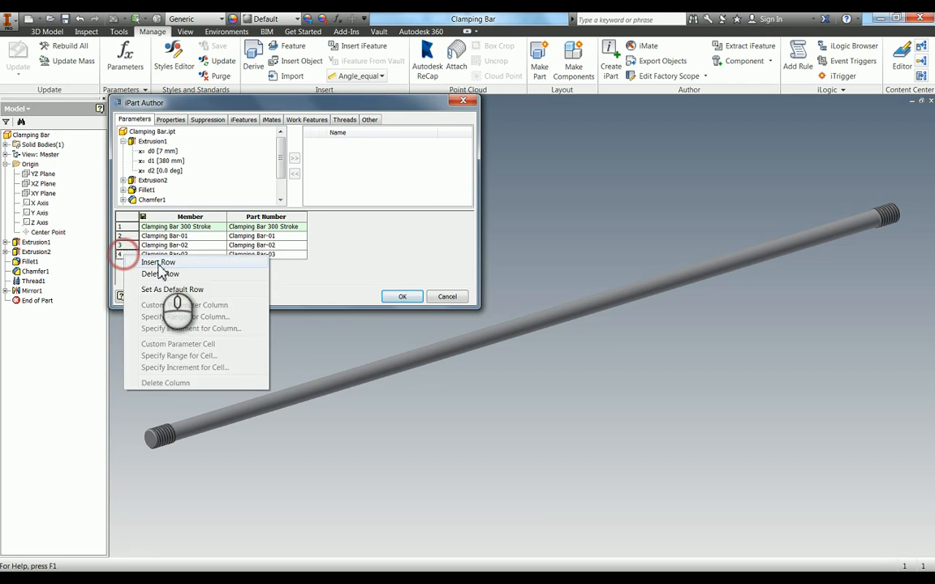
pyautogui.click(156, 267)
pyautogui.rightClick(130, 265)
pyautogui.click(156, 274)
pyautogui.rightClick(141, 277)
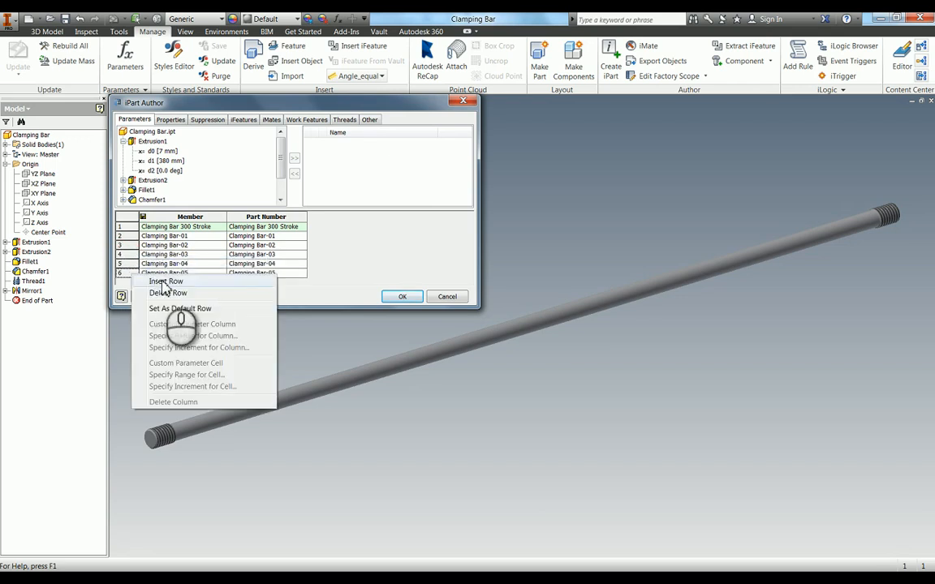
pyautogui.click(156, 283)
# Name the members in rows 2 and 3 Clamping Bar 100 Stroke and Clamping Bar 150 Stroke
pyautogui.click(187, 237)
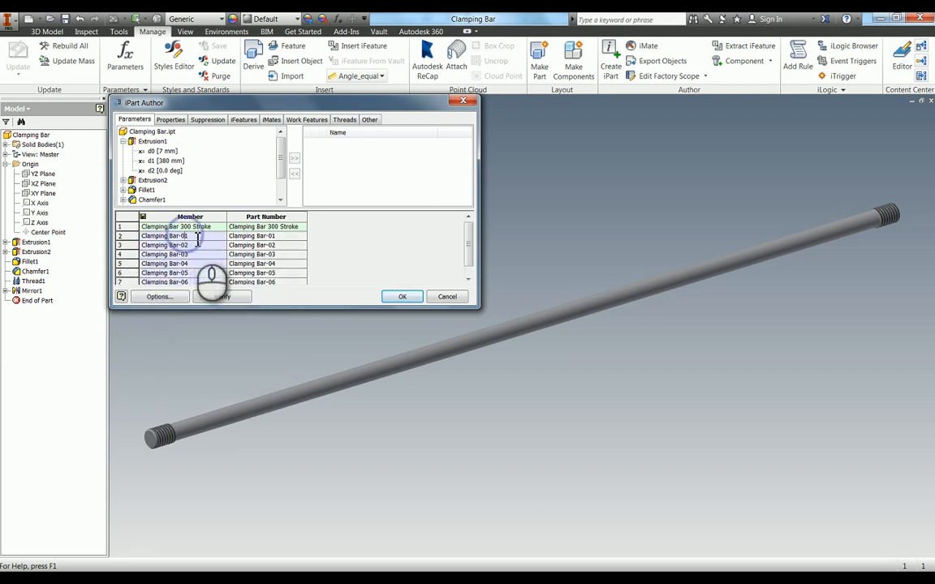
pyautogui.moveTo(196, 236); pyautogui.dragTo(102, 236)
pyautogui.hotkey('ctrl', 'v')
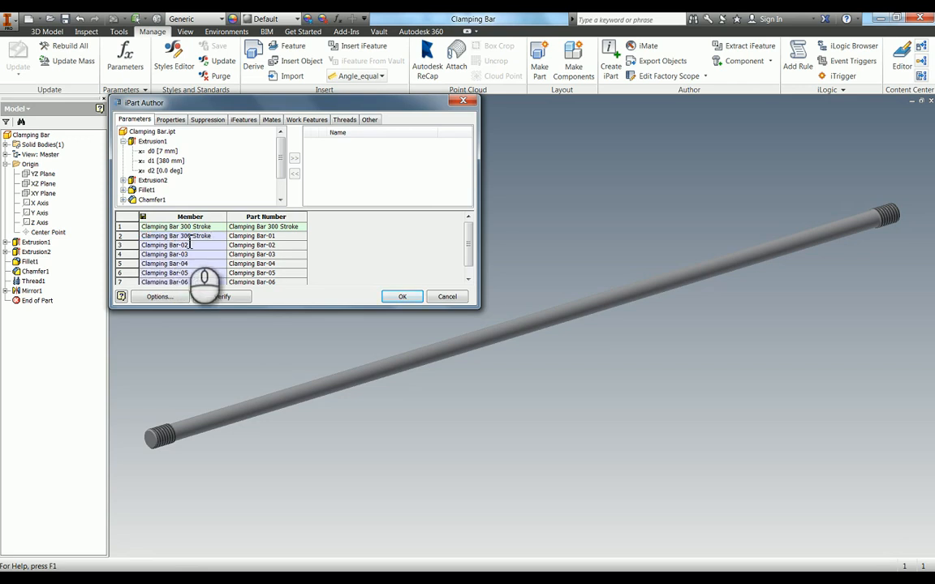
pyautogui.click(189, 244)
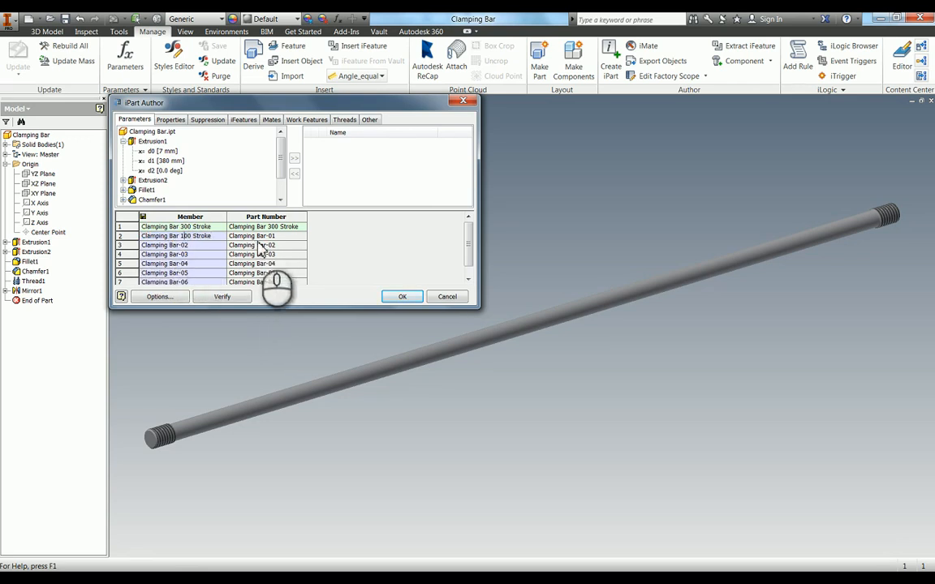
pyautogui.click(199, 235)
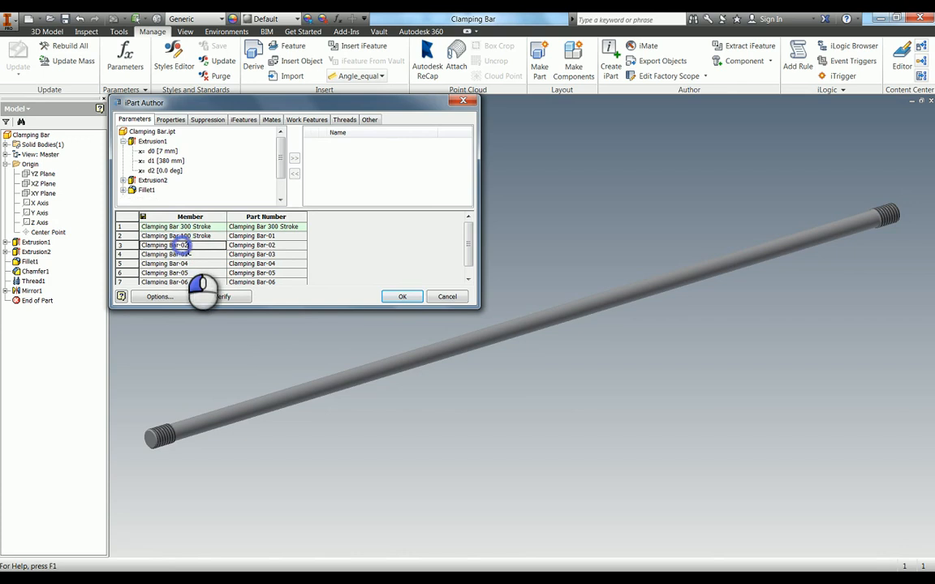
pyautogui.click(196, 245)
pyautogui.hotkey('ctrl', 'v')
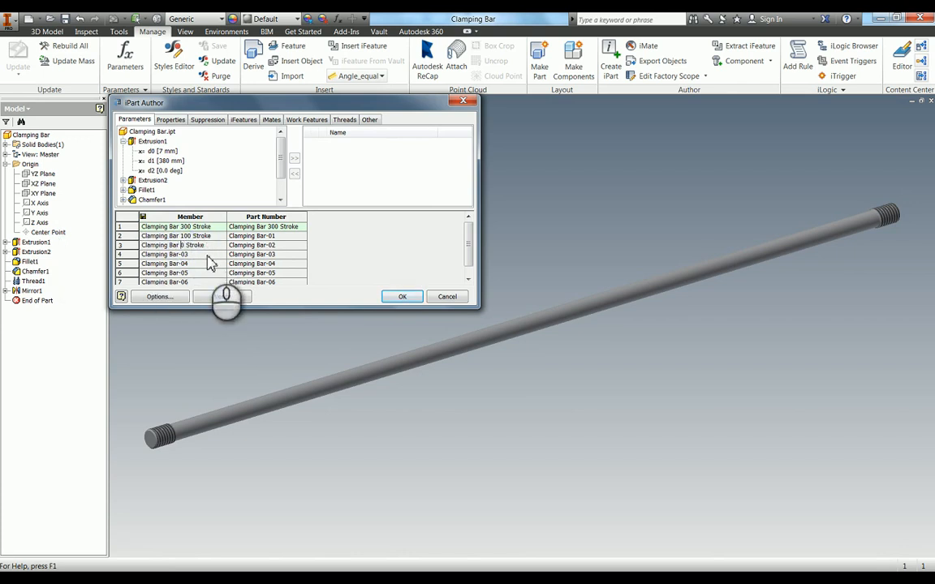
# Name the members in rows 4 and 5 Clamping Bar 200 Stroke and Clamping Bar 250 Stroke
pyautogui.click(197, 254)
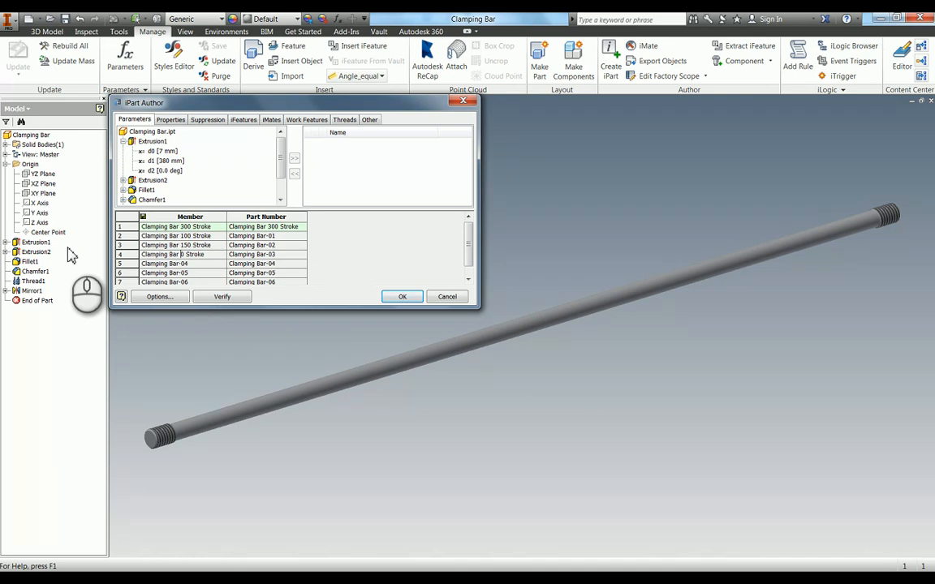
pyautogui.click(196, 263)
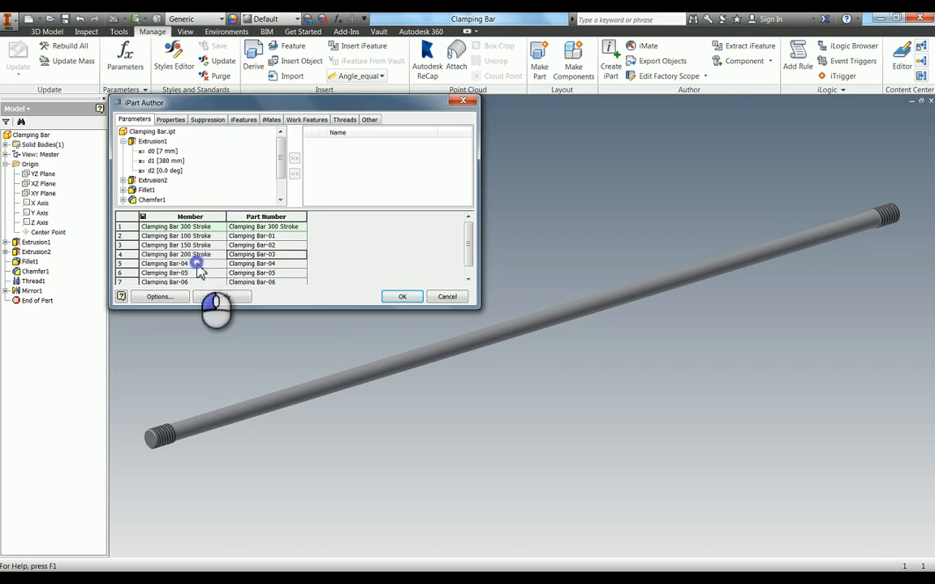
pyautogui.click(187, 264)
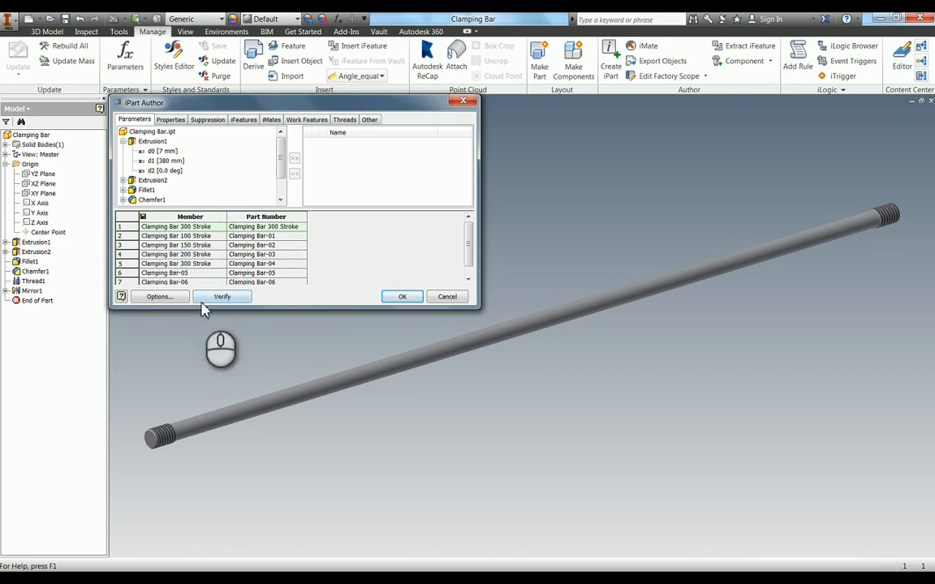
# Name the members in rows 6 and 7 Clamping Bar 350 Stroke and Clamping Bar 400 Stroke
pyautogui.scroll(-1, 170, 277)
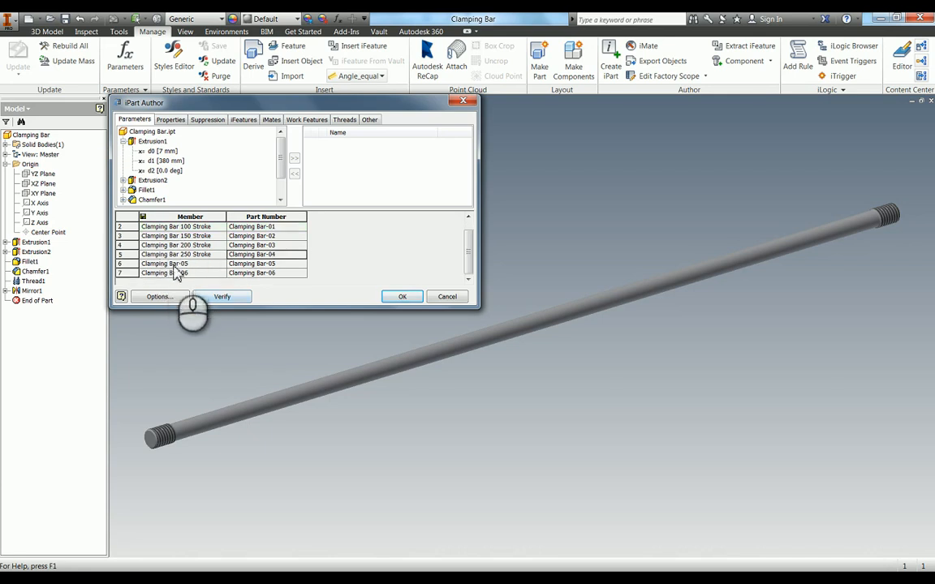
pyautogui.moveTo(193, 265); pyautogui.dragTo(21, 261)
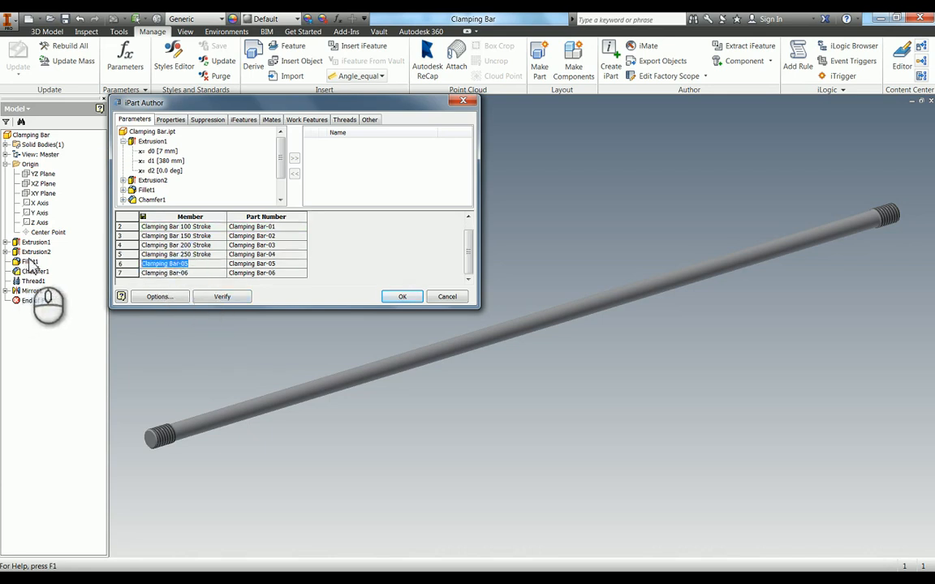
pyautogui.write('Clamping Bar 300 Stroke')
pyautogui.click(195, 271)
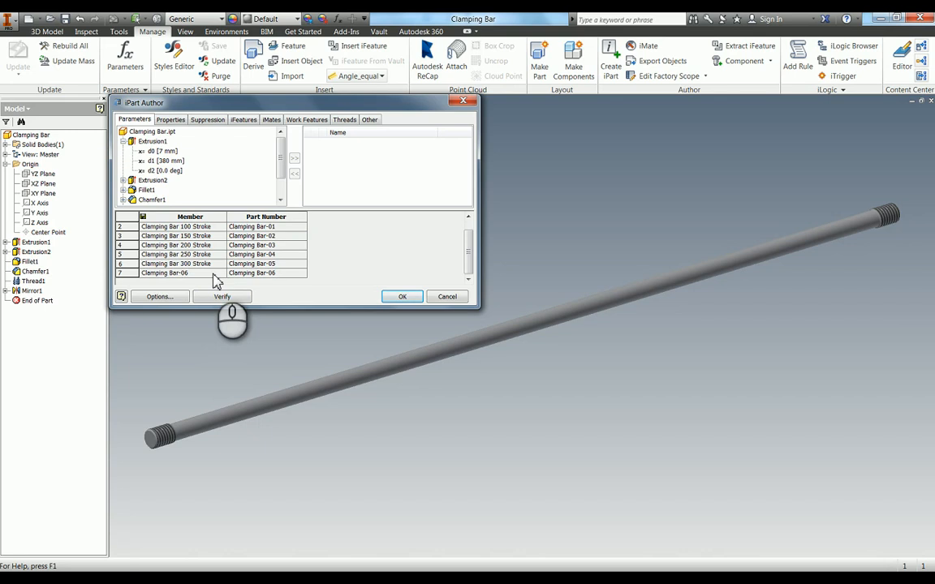
pyautogui.moveTo(196, 273); pyautogui.dragTo(89, 278)
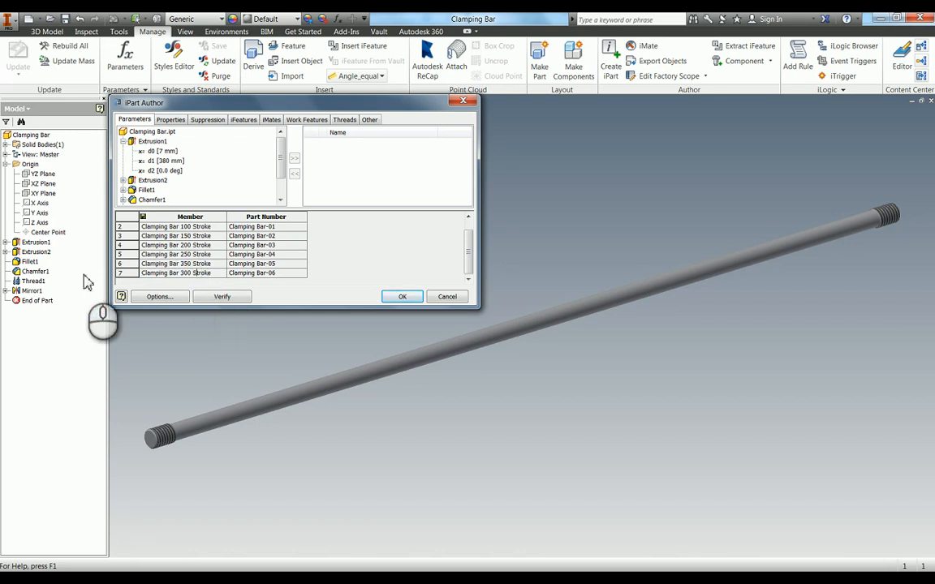
pyautogui.click(257, 272)
# Insert two more member rows, 8 and 9, at the end of the iPart table
pyautogui.rightClick(129, 273)
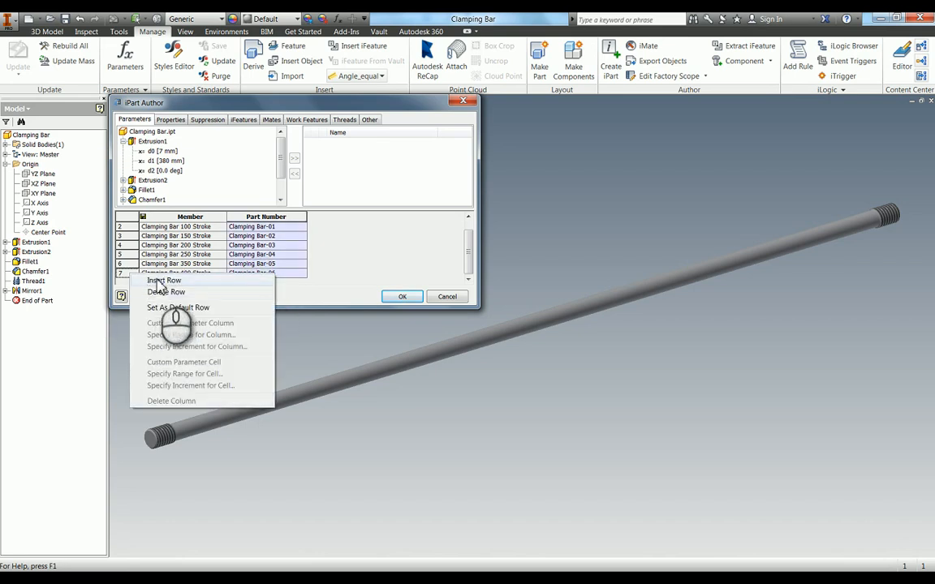
pyautogui.click(159, 281)
pyautogui.rightClick(134, 277)
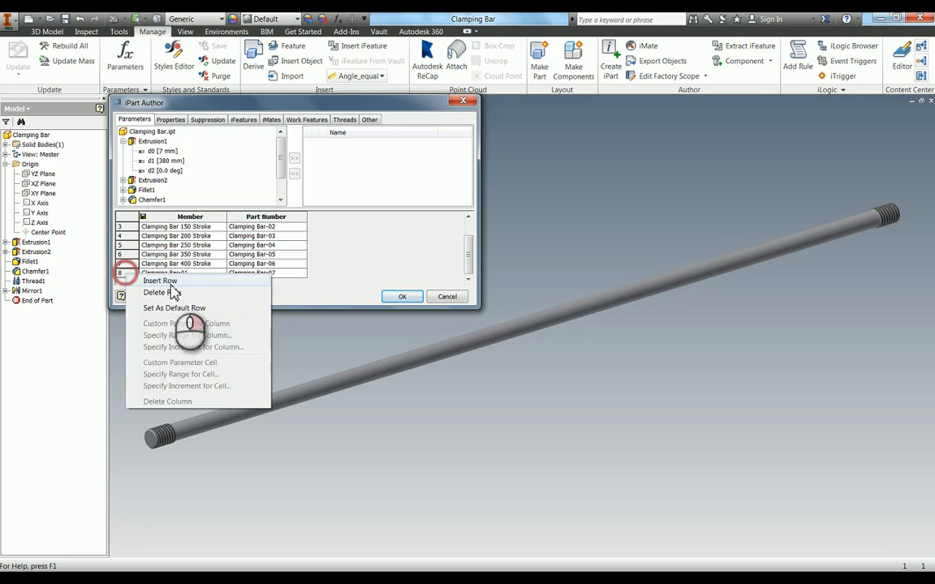
pyautogui.click(154, 281)
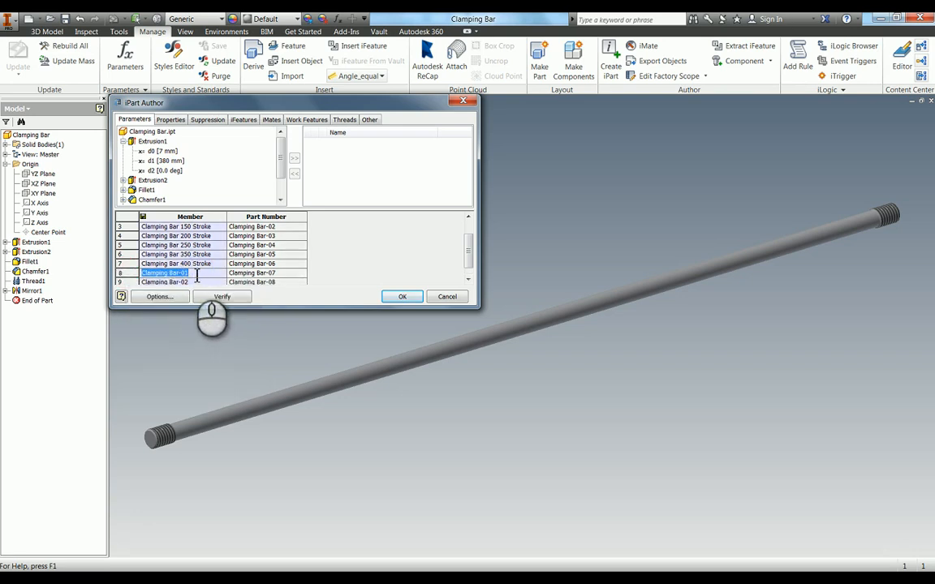
# Name the members in rows 8 and 9 Clamping Bar 450 Stroke and Clamping Bar 500 Stroke
pyautogui.write('Clamping Bar 300 Stroke')
pyautogui.click(187, 273)
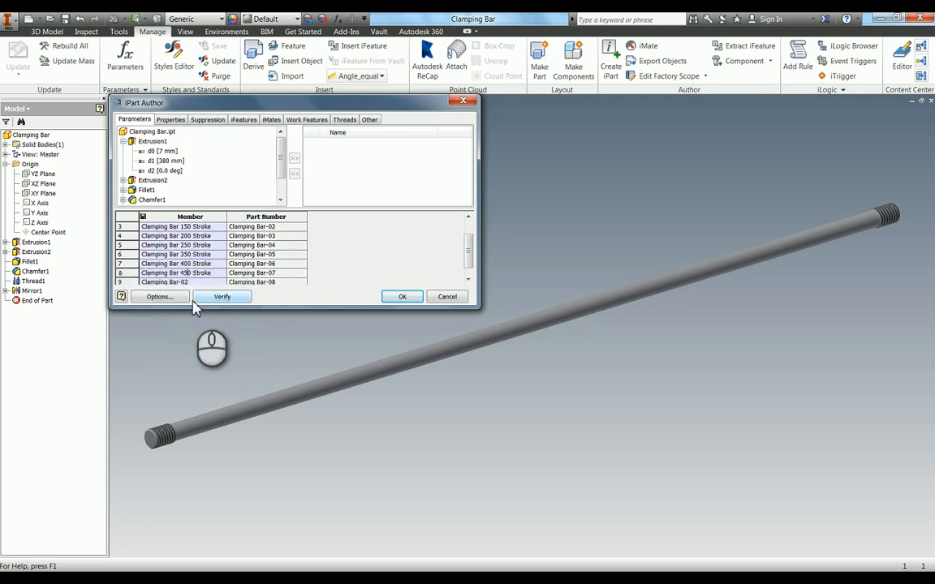
pyautogui.doubleClick(201, 282)
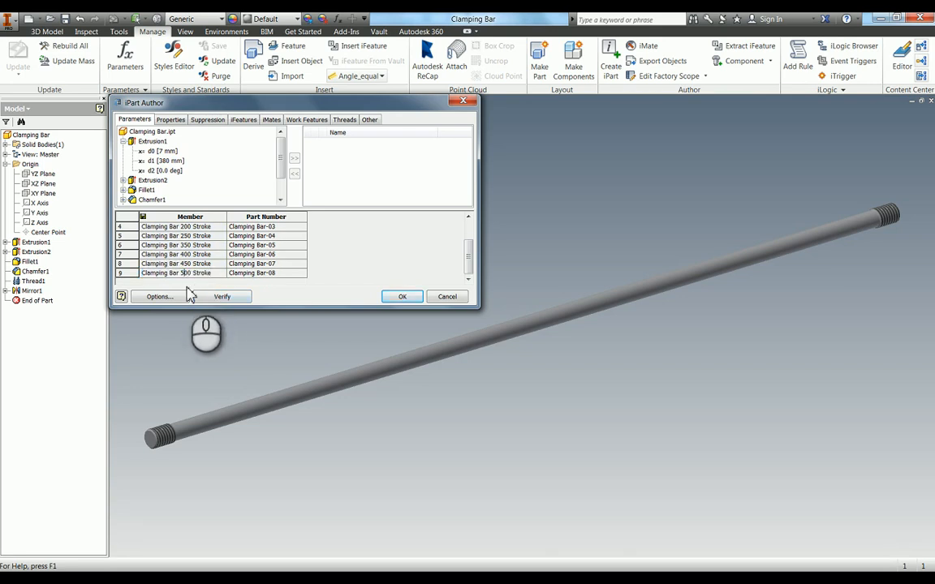
pyautogui.click(311, 253)
# Copy the row 2 member name, Clamping Bar 100 Stroke, into that row's part number
pyautogui.scroll(1, 263, 253)
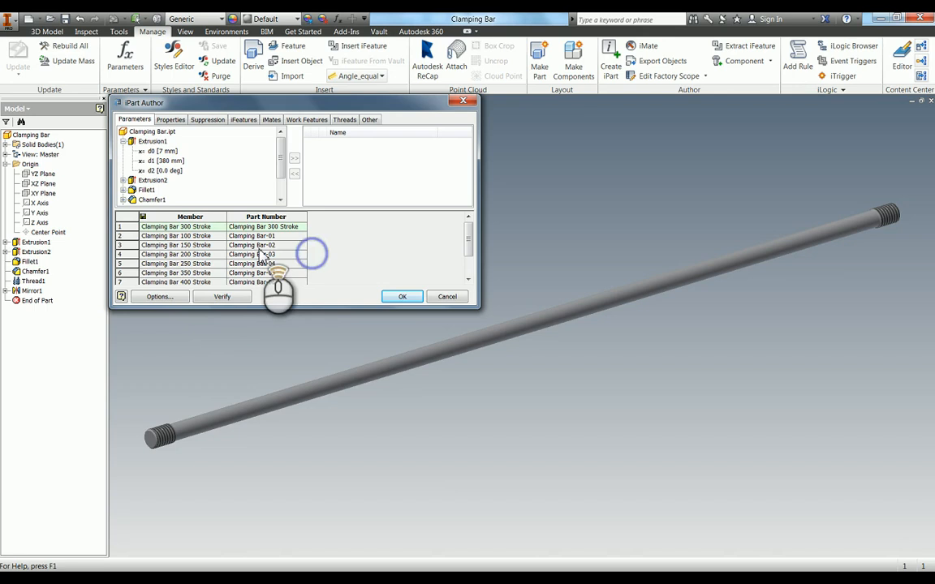
pyautogui.doubleClick(205, 236)
pyautogui.hotkey('ctrl', 'c')
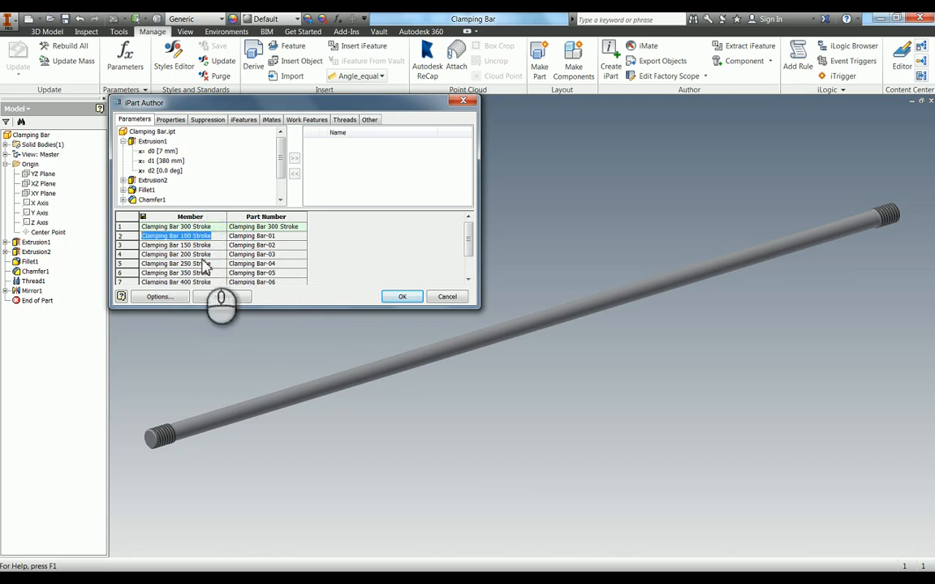
pyautogui.click(245, 238)
pyautogui.click(246, 237)
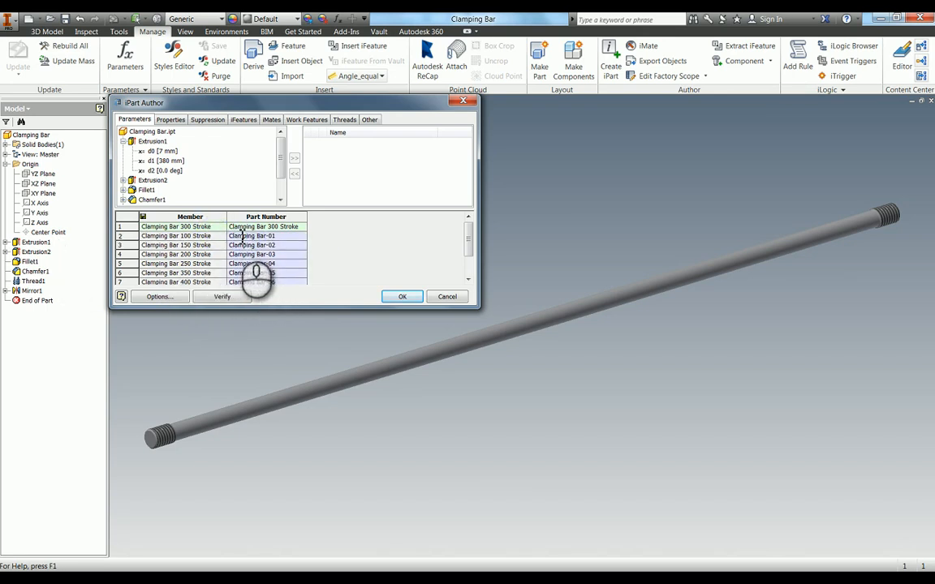
pyautogui.moveTo(279, 237); pyautogui.dragTo(144, 241)
pyautogui.hotkey('ctrl', 'v')
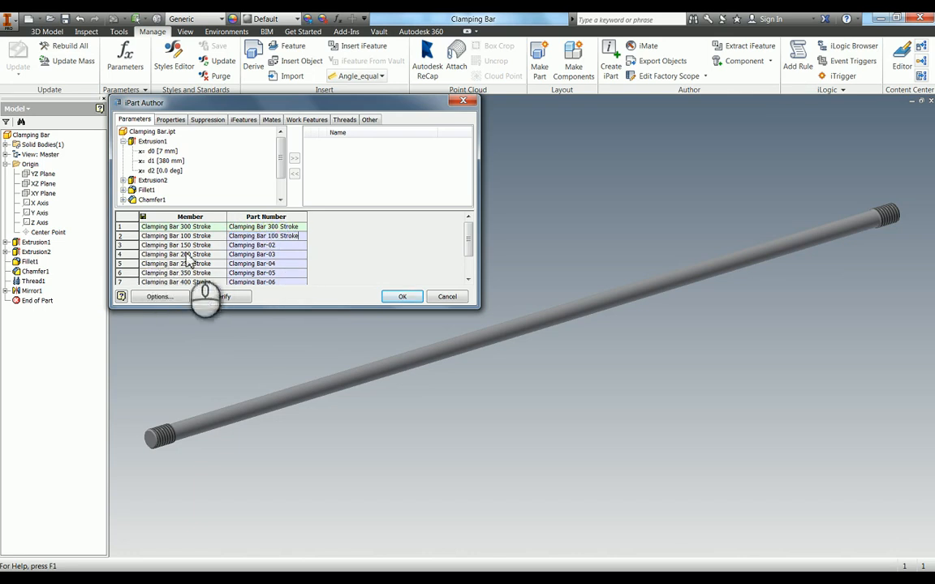
# Copy the row 3 member name, Clamping Bar 150 Stroke, into that row's part number
pyautogui.click(195, 244)
pyautogui.doubleClick(212, 245)
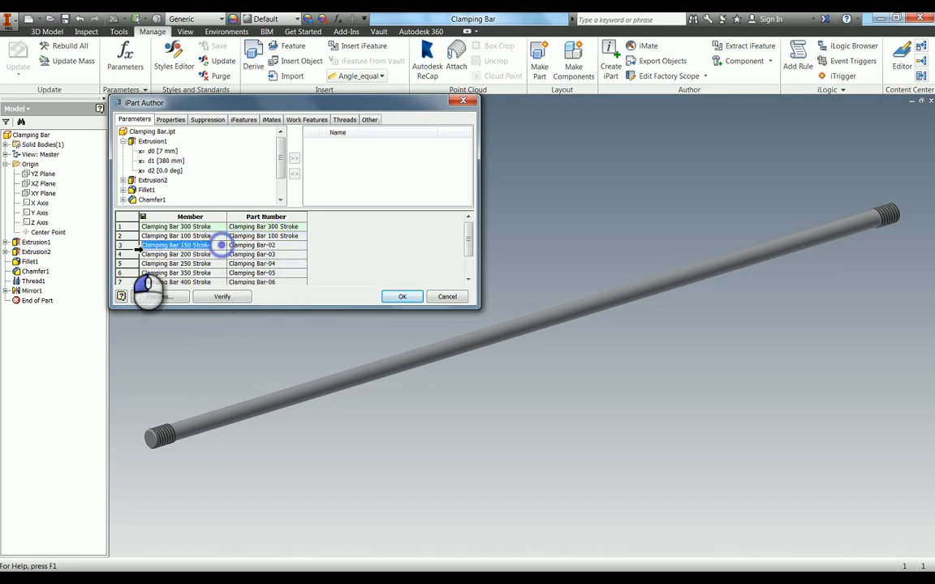
pyautogui.hotkey('ctrl', 'c')
pyautogui.moveTo(277, 245); pyautogui.dragTo(174, 248)
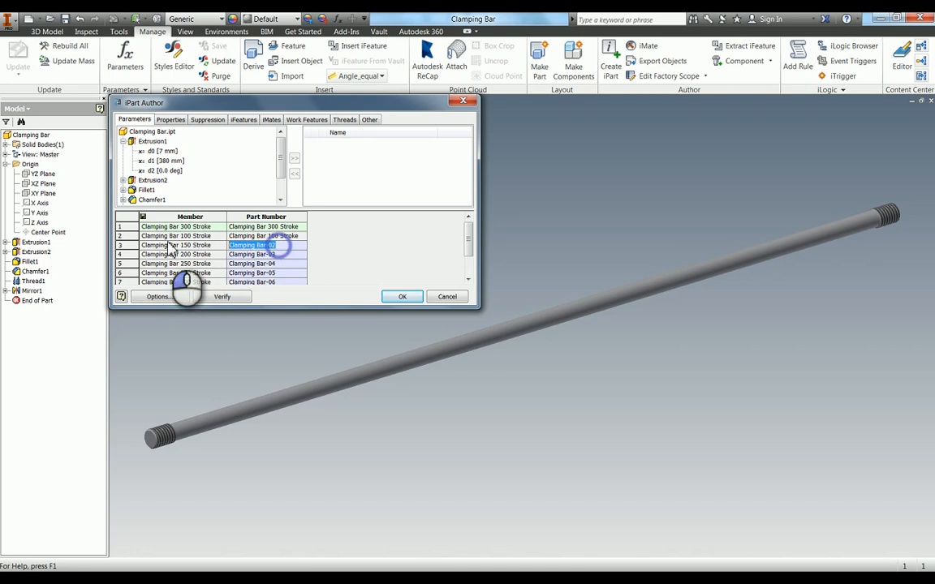
pyautogui.hotkey('ctrl', 'v')
# Fill in the part numbers of rows 4 to 9 to match their member names, from Clamping Bar 200 Stroke to Clamping Bar 500 Stroke
pyautogui.moveTo(281, 255); pyautogui.dragTo(147, 256)
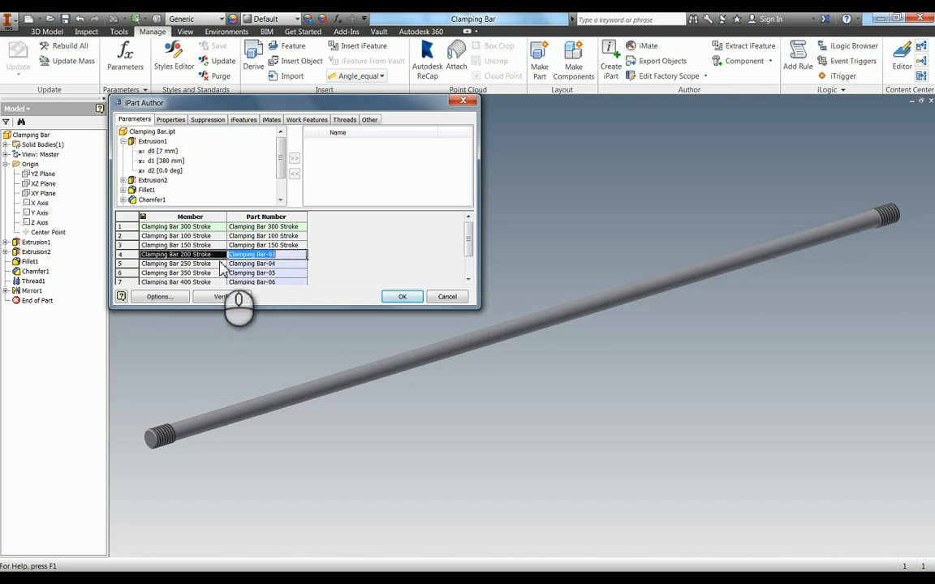
pyautogui.click(243, 262)
pyautogui.moveTo(278, 263); pyautogui.dragTo(186, 268)
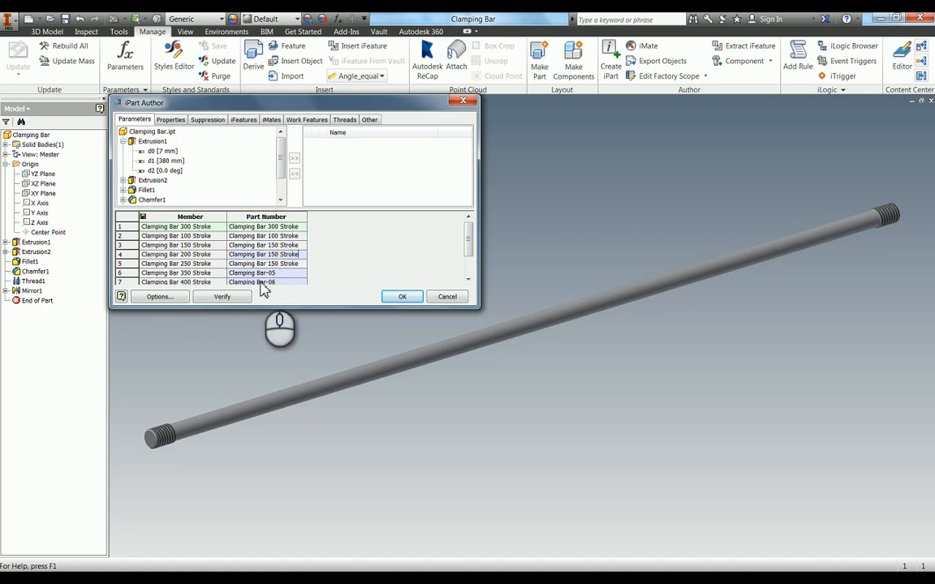
pyautogui.hotkey('ctrl', 'v')
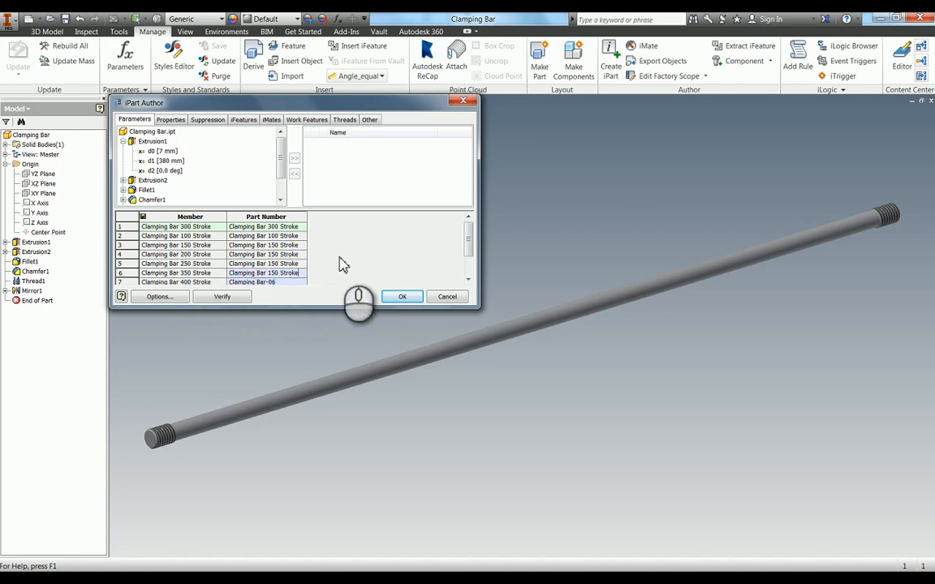
pyautogui.scroll(-3, 270, 284)
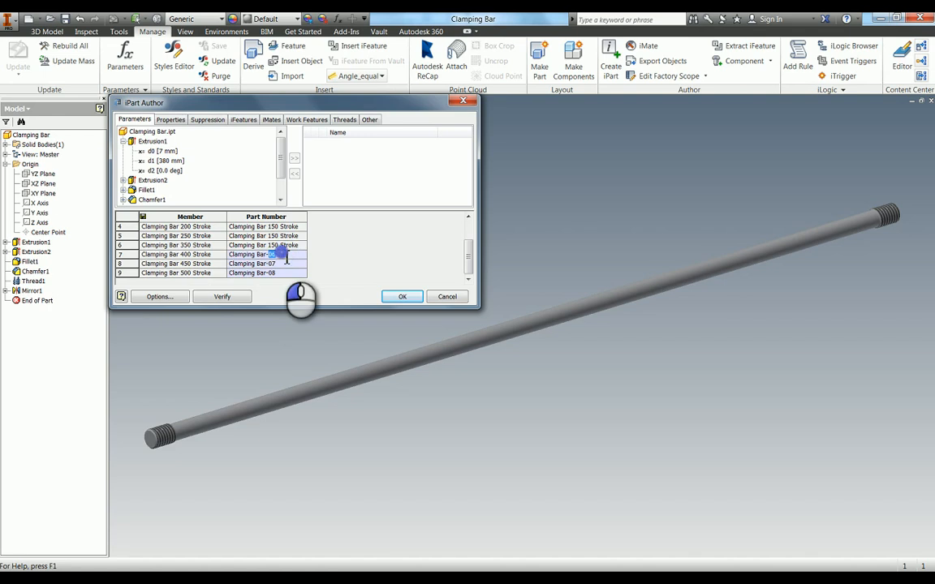
pyautogui.moveTo(280, 254); pyautogui.dragTo(197, 258)
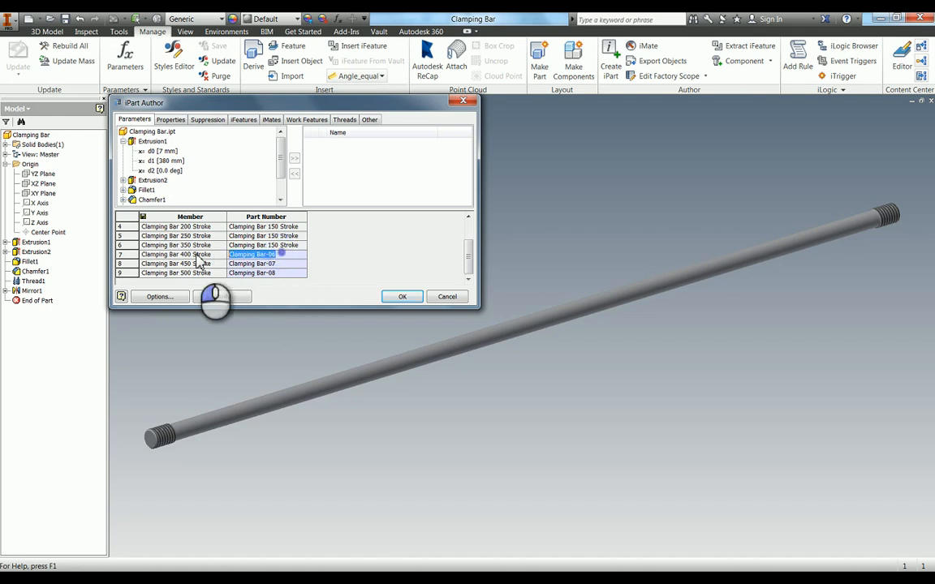
pyautogui.click(292, 277)
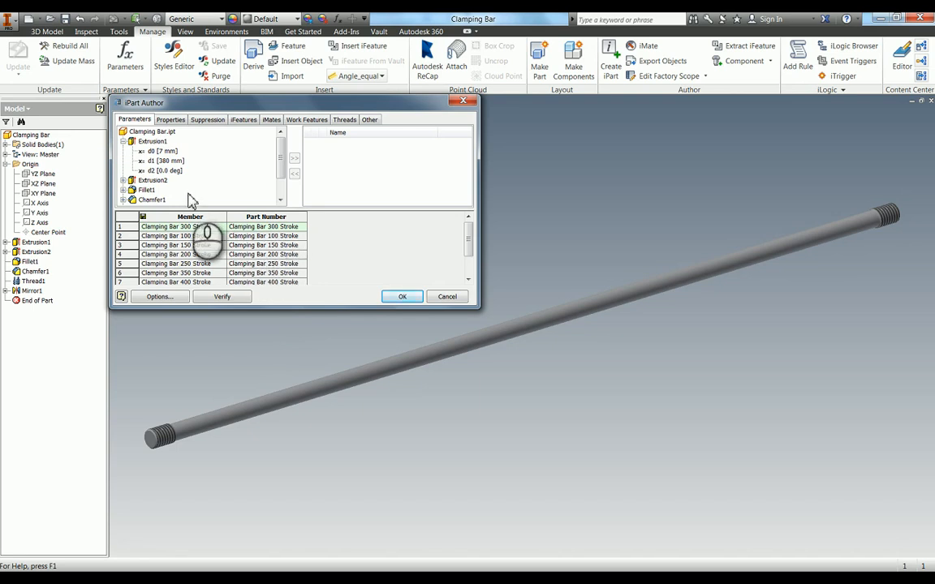
# Add Extrusion1's d1 parameter to the iPart table and set it to 380 mm-50 in row 5 and 380 mm+50 in row 6
pyautogui.doubleClick(166, 161)
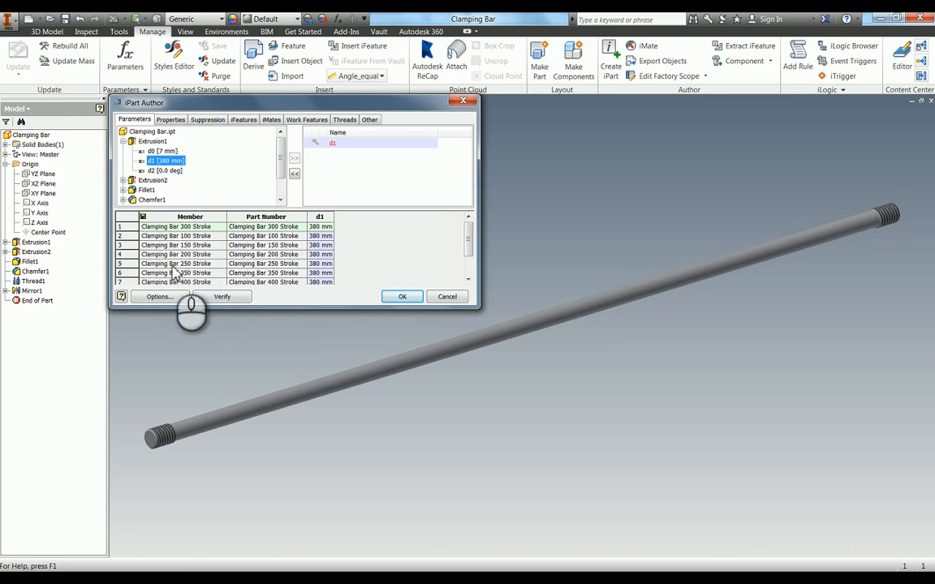
pyautogui.click(321, 264)
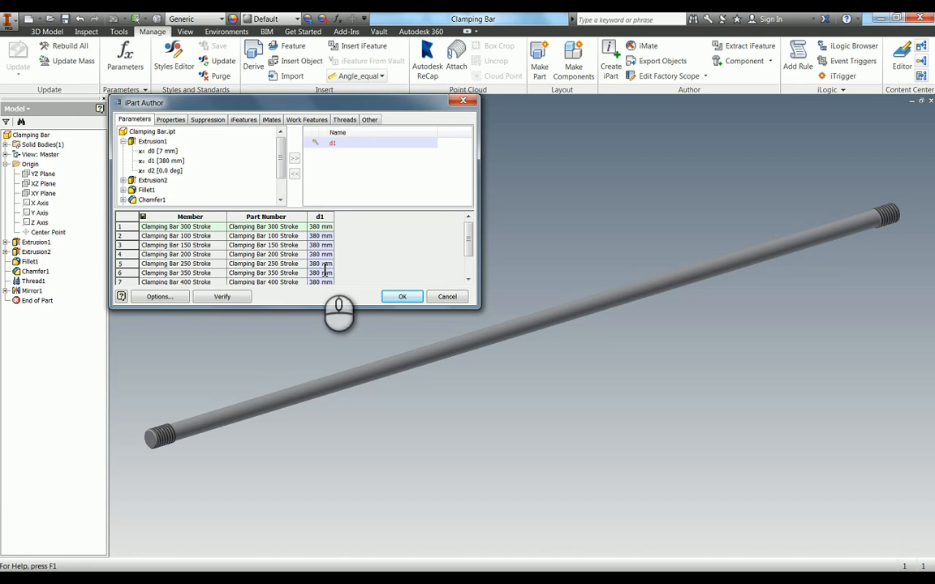
pyautogui.moveTo(319, 264); pyautogui.dragTo(347, 268)
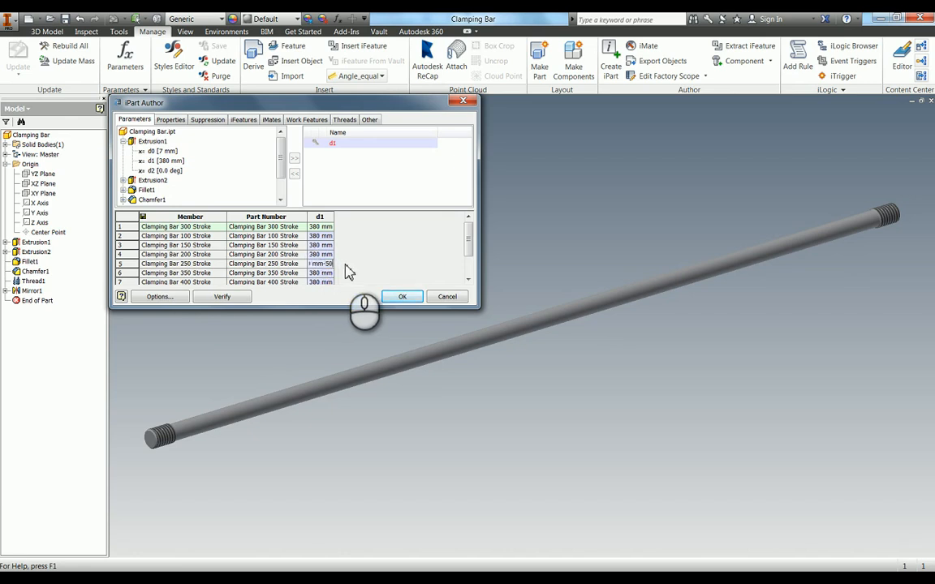
pyautogui.click(322, 274)
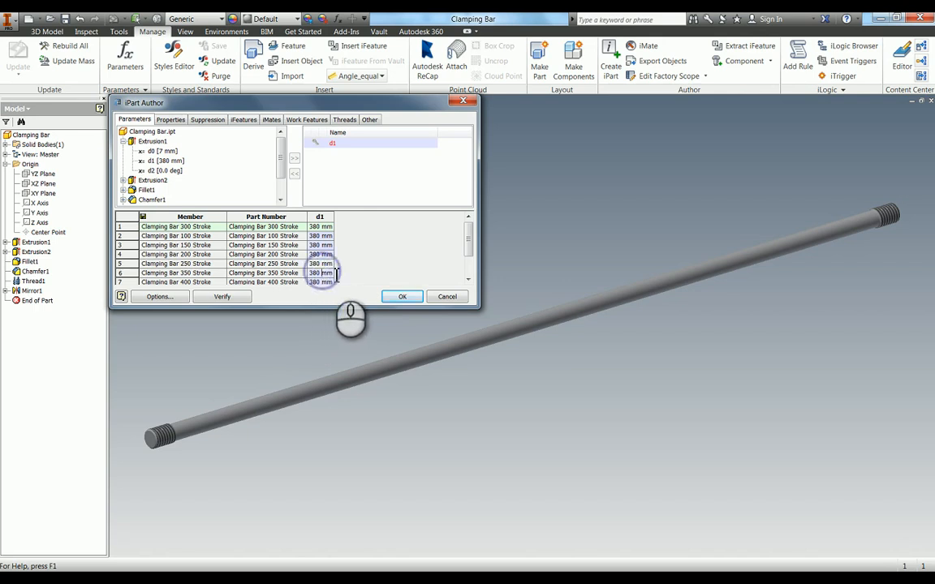
pyautogui.click(333, 272)
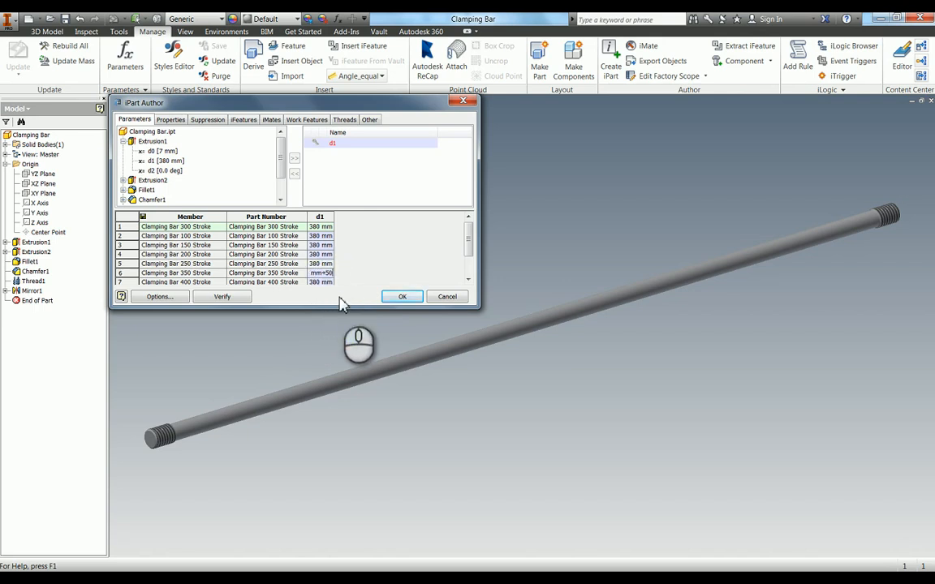
pyautogui.press('Return')
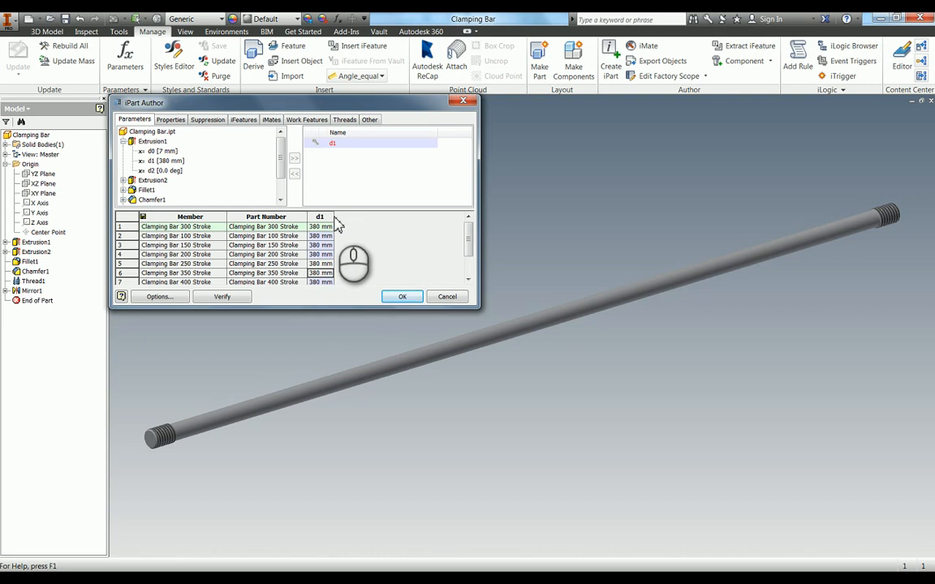
# Widen the d1 column and set d1 to 380 mm-100 in row 4, 380 mm-150 in row 3 and 380 mm-200 in row 2
pyautogui.moveTo(335, 220); pyautogui.dragTo(378, 217)
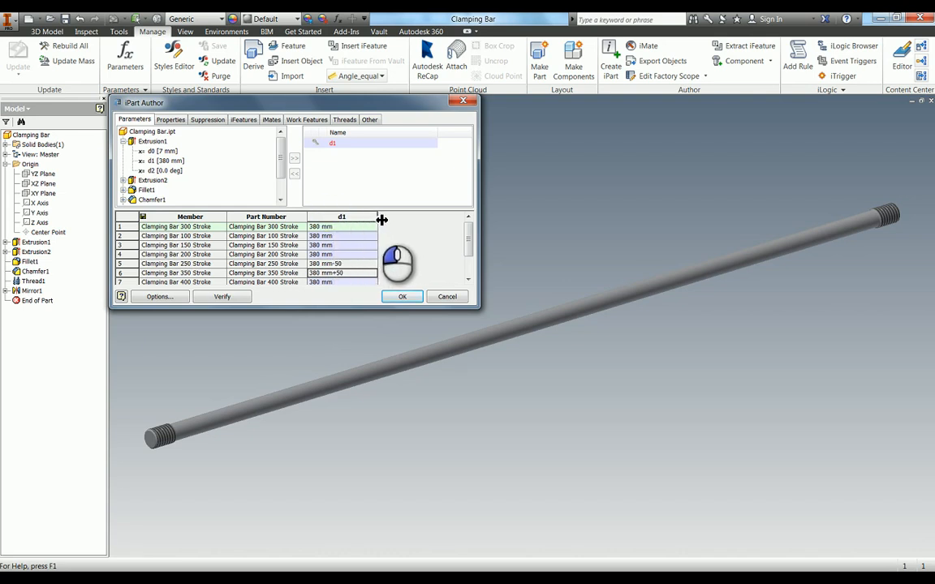
pyautogui.click(350, 263)
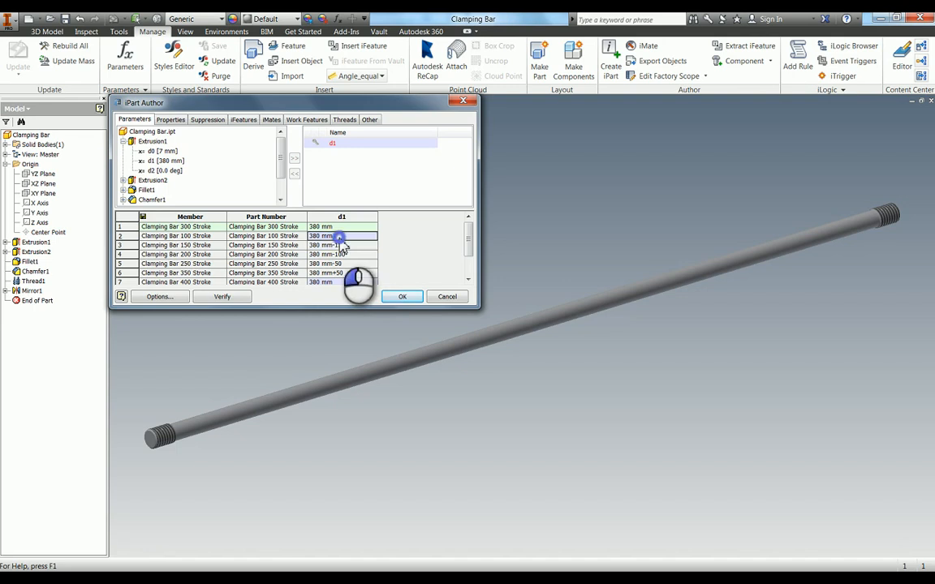
pyautogui.click(352, 237)
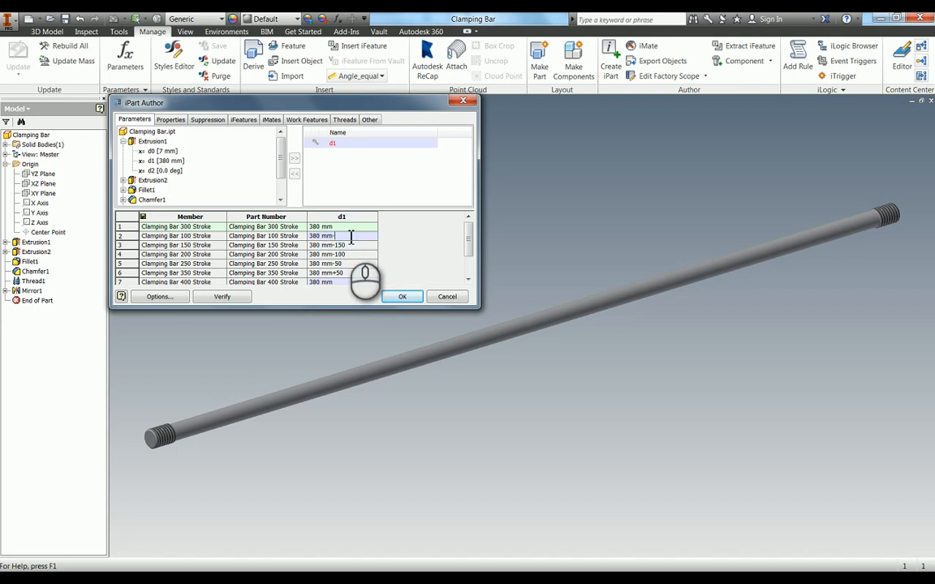
# Set d1 to 380 mm+100 in row 7, 380 mm+150 in row 8 and 380 mm+200 in row 9
pyautogui.scroll(-1, 374, 261)
pyautogui.click(350, 247)
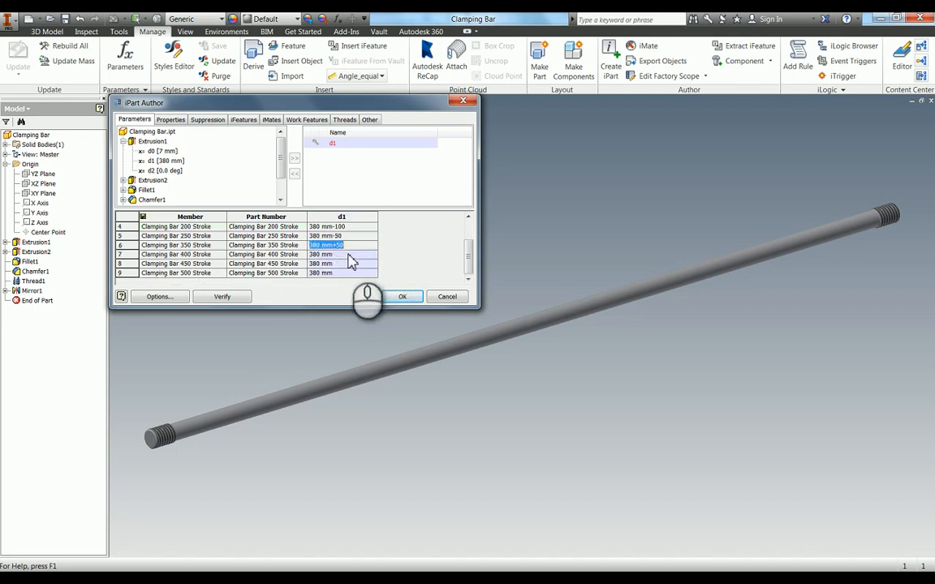
pyautogui.click(348, 254)
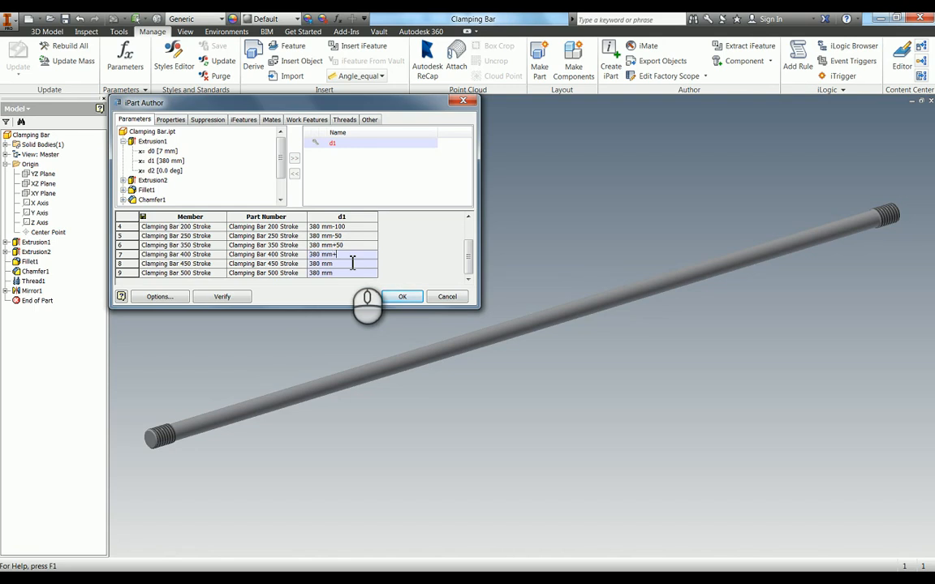
pyautogui.click(354, 266)
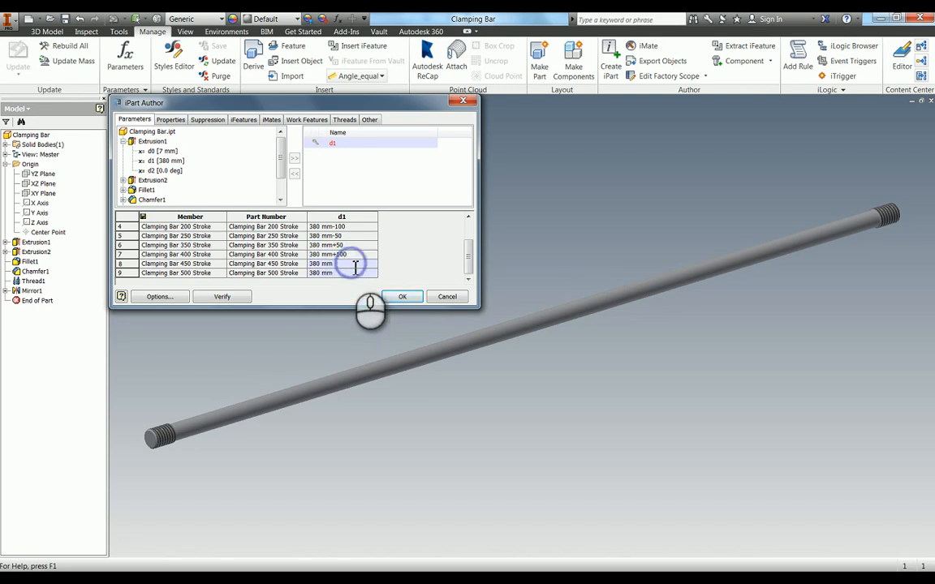
pyautogui.click(351, 273)
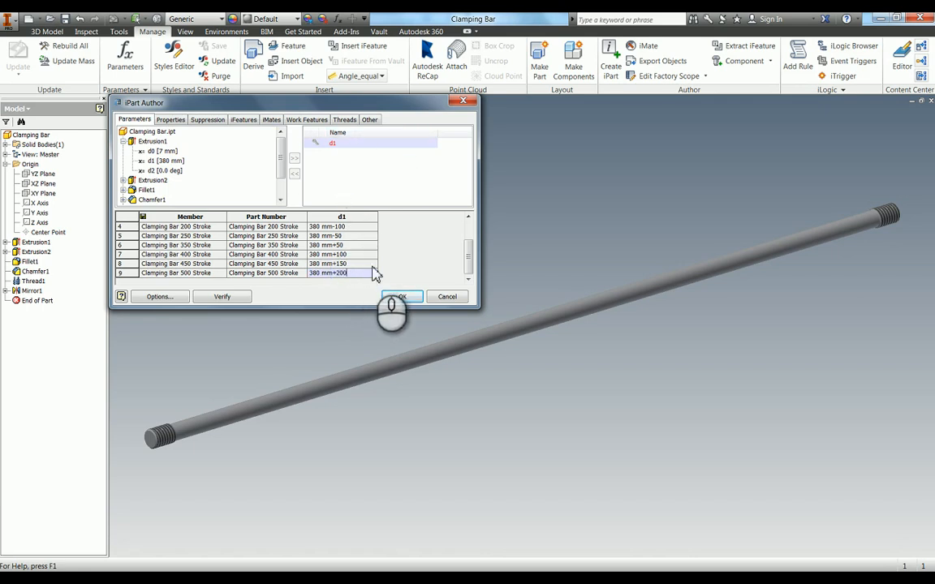
# Review the d1 values of all nine members and accept the table to create the iPart
pyautogui.scroll(1, 359, 255)
pyautogui.scroll(-1, 237, 247)
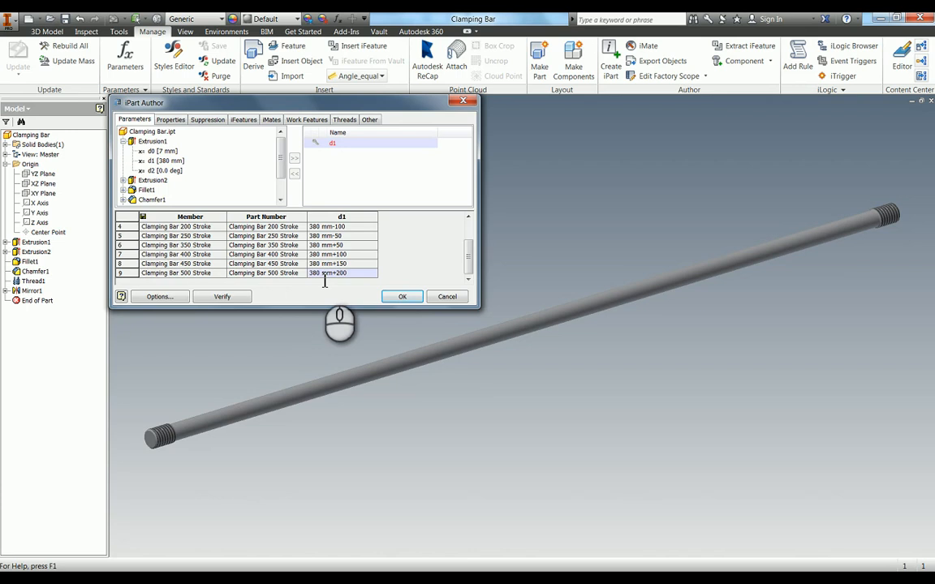
pyautogui.scroll(1, 305, 253)
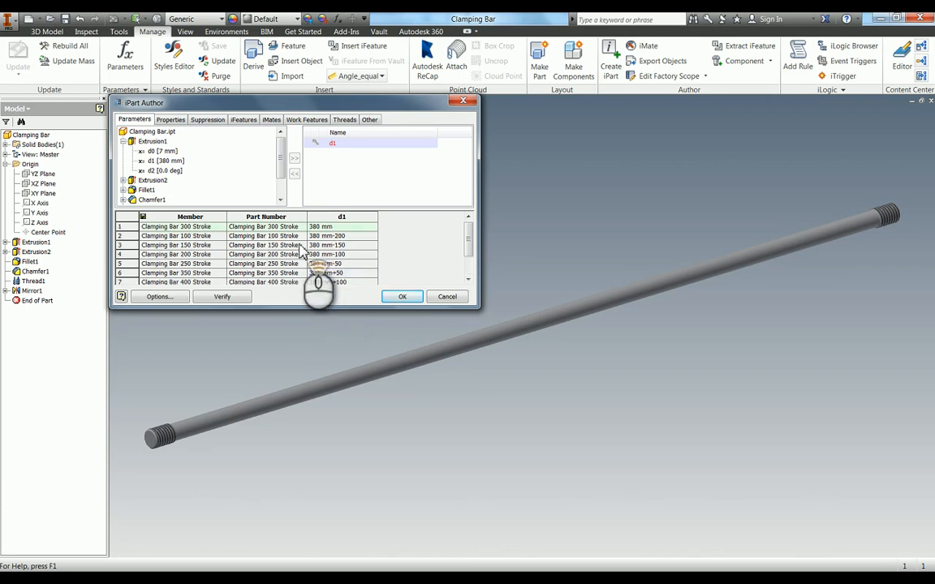
pyautogui.scroll(-1, 417, 250)
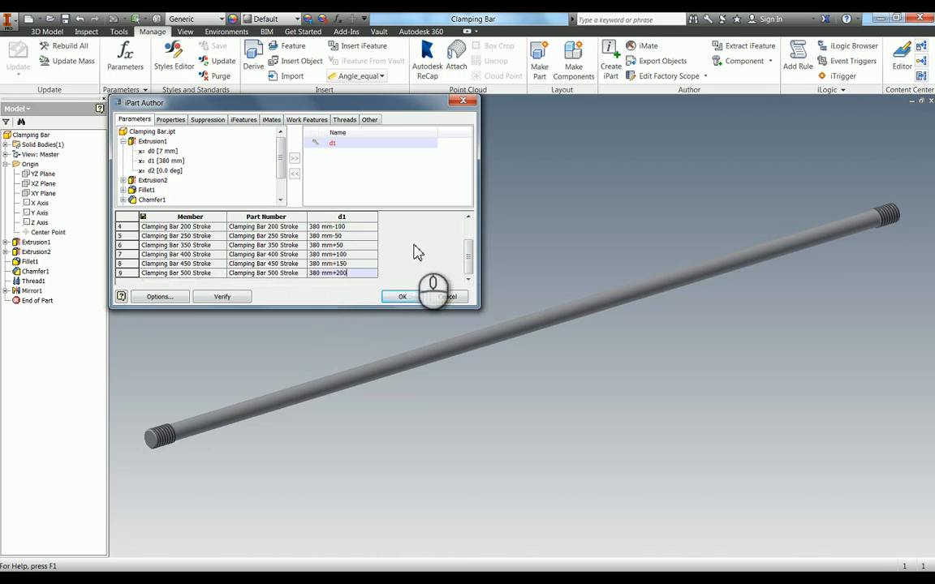
pyautogui.click(406, 297)
pyautogui.click(406, 300)
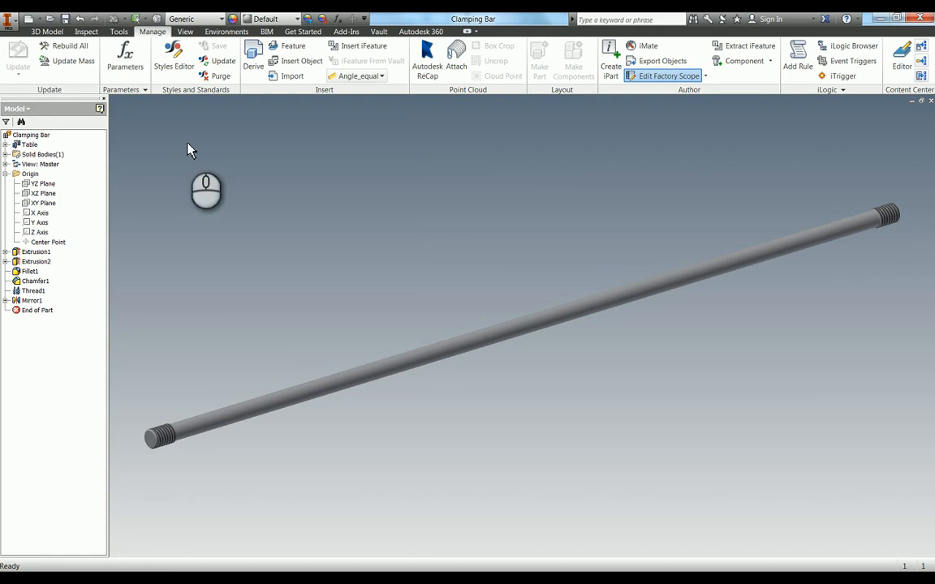
# Assign the Stainless Steel material to the clamping bar and save the part
pyautogui.click(187, 21)
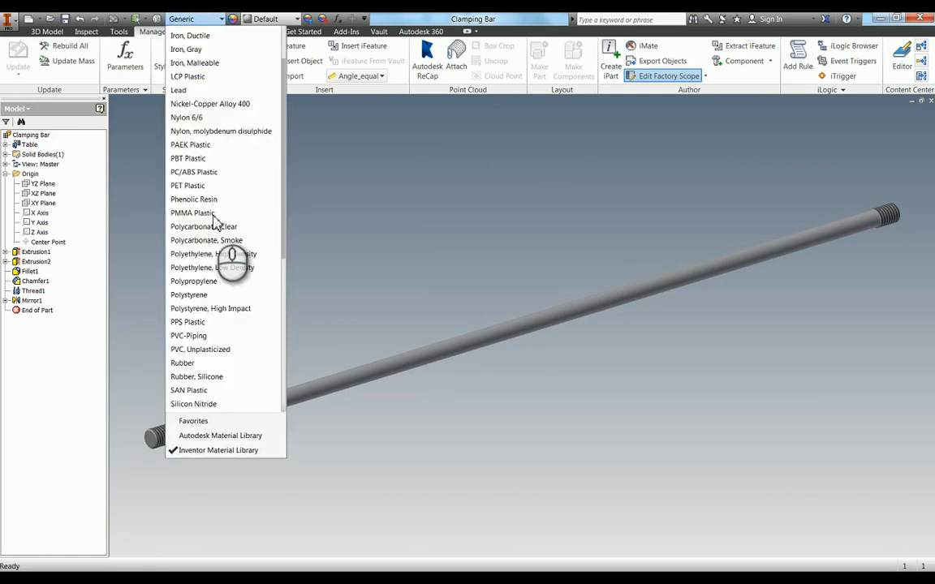
pyautogui.scroll(-3, 210, 412)
pyautogui.click(205, 390)
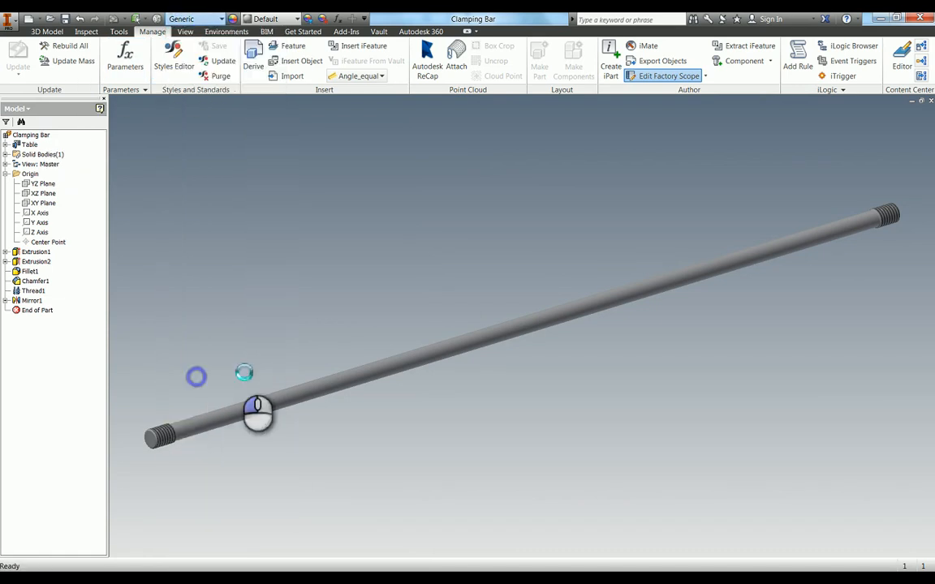
pyautogui.click(64, 19)
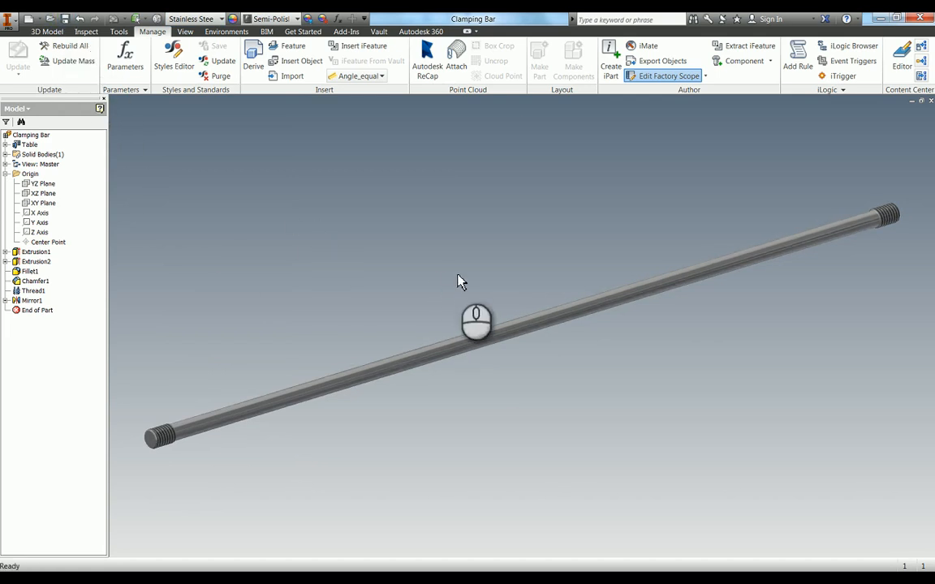